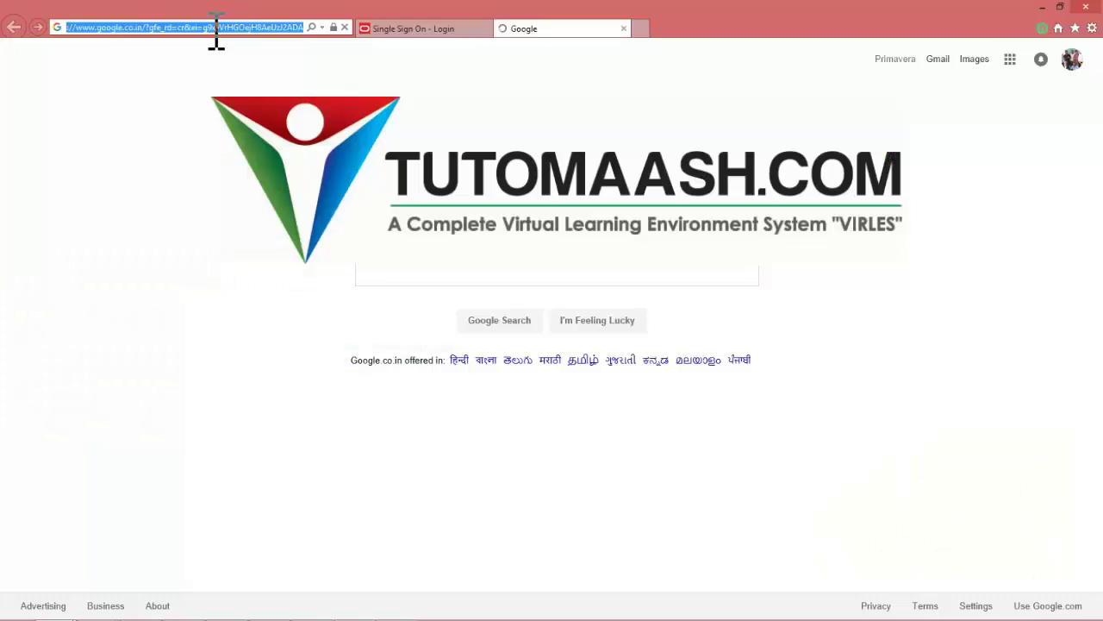
# Go to edelivery.oracle.com in Internet Explorer
pyautogui.write('e')
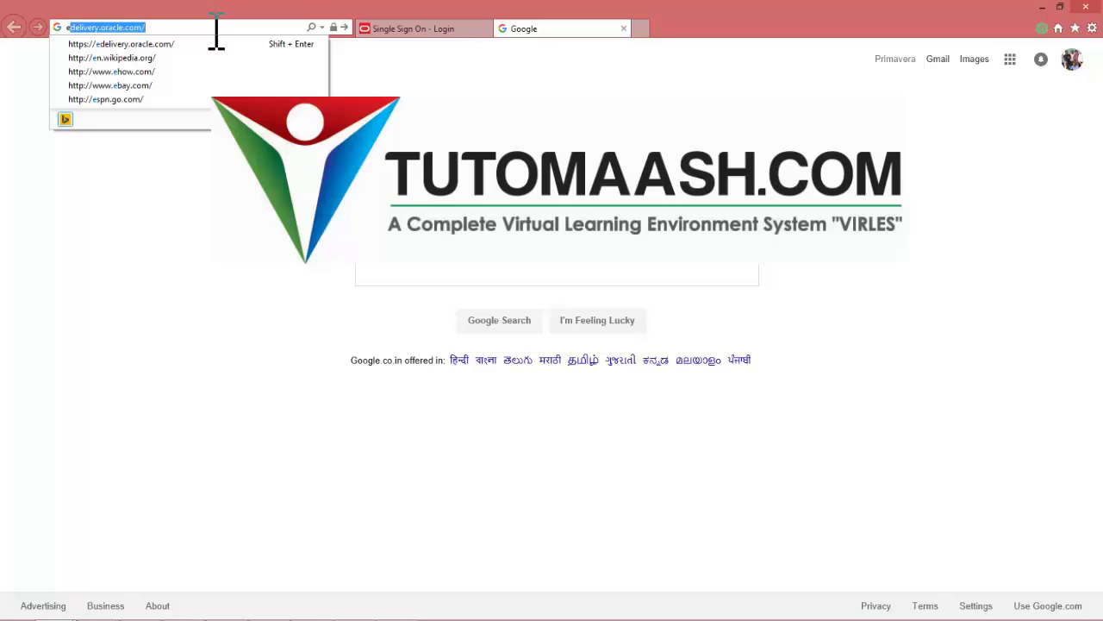
pyautogui.write('de')
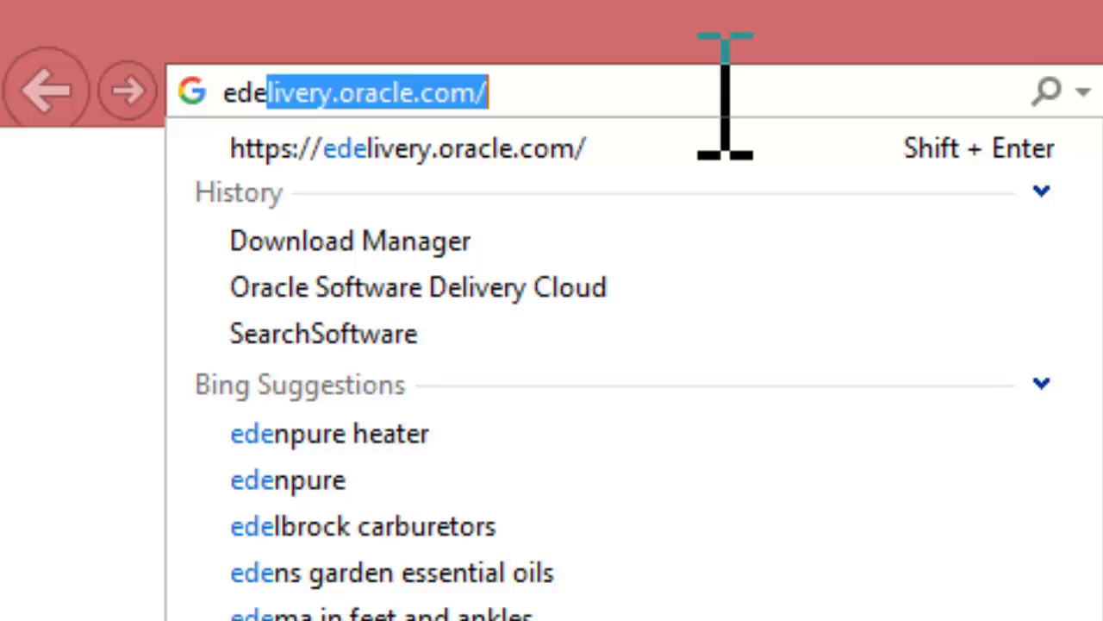
pyautogui.press('Return')
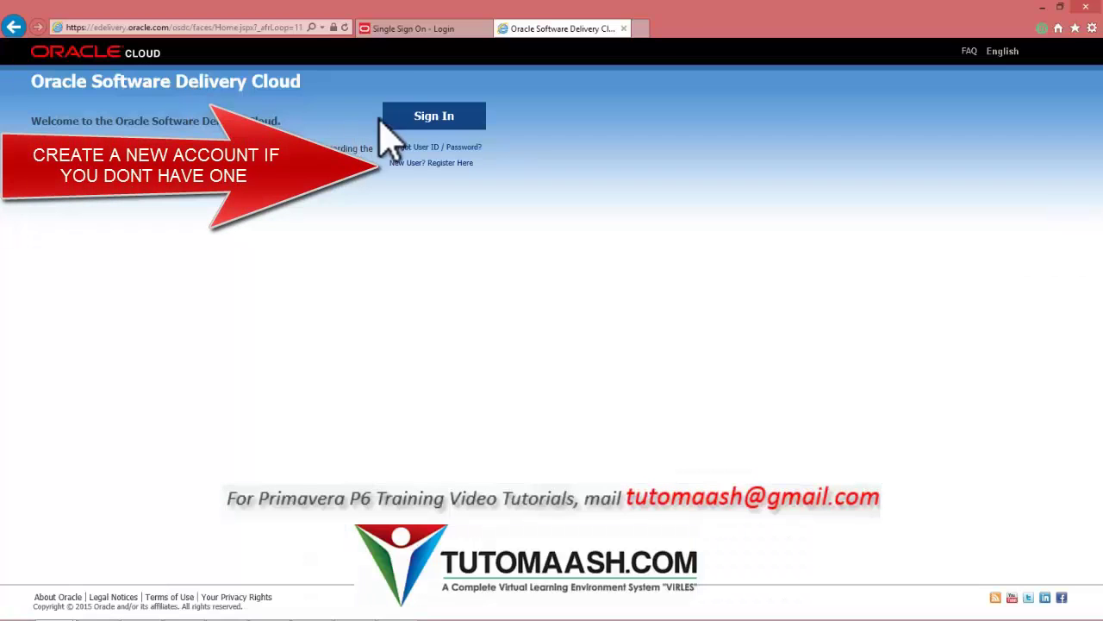
# Sign in to Oracle Software Delivery Cloud with the Oracle account username and password
pyautogui.click(439, 117)
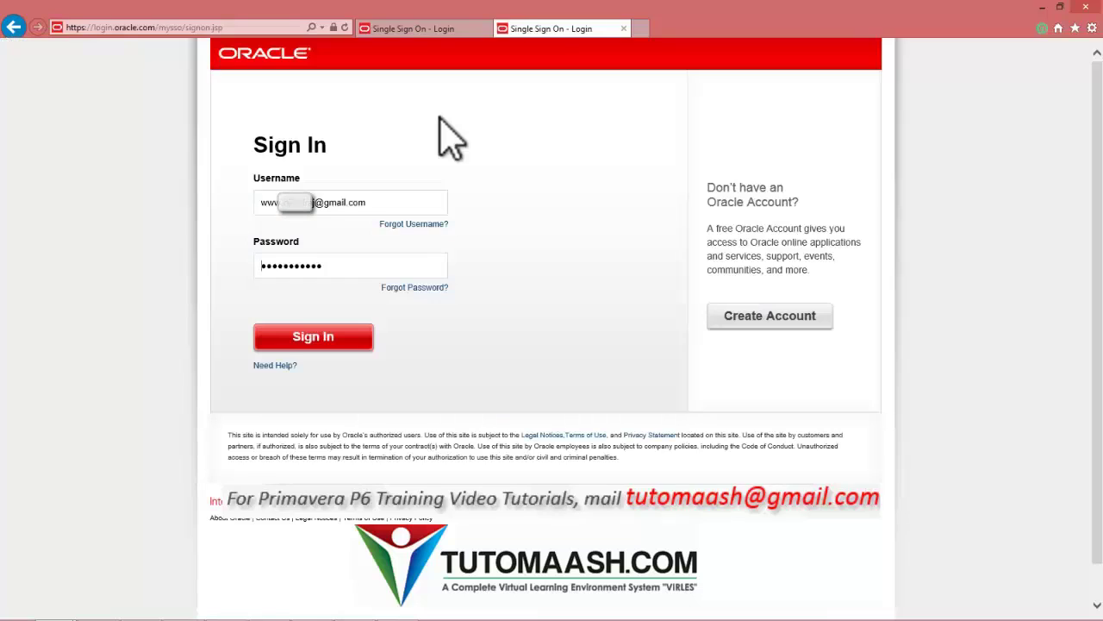
pyautogui.moveTo(409, 205); pyautogui.dragTo(248, 207)
pyautogui.moveTo(353, 265); pyautogui.dragTo(247, 266)
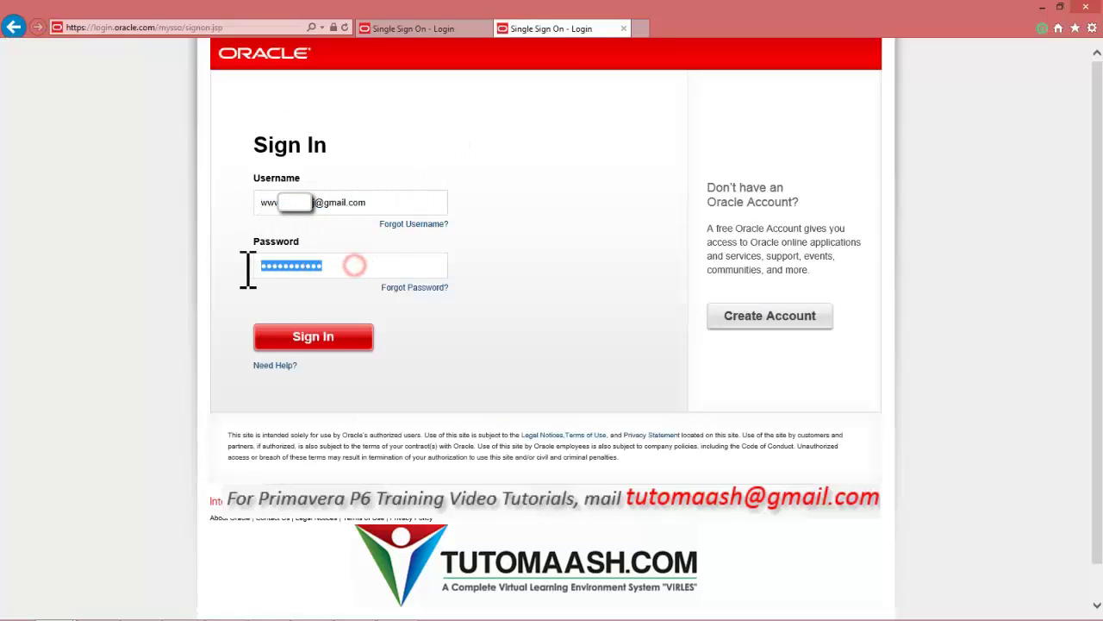
pyautogui.click(312, 339)
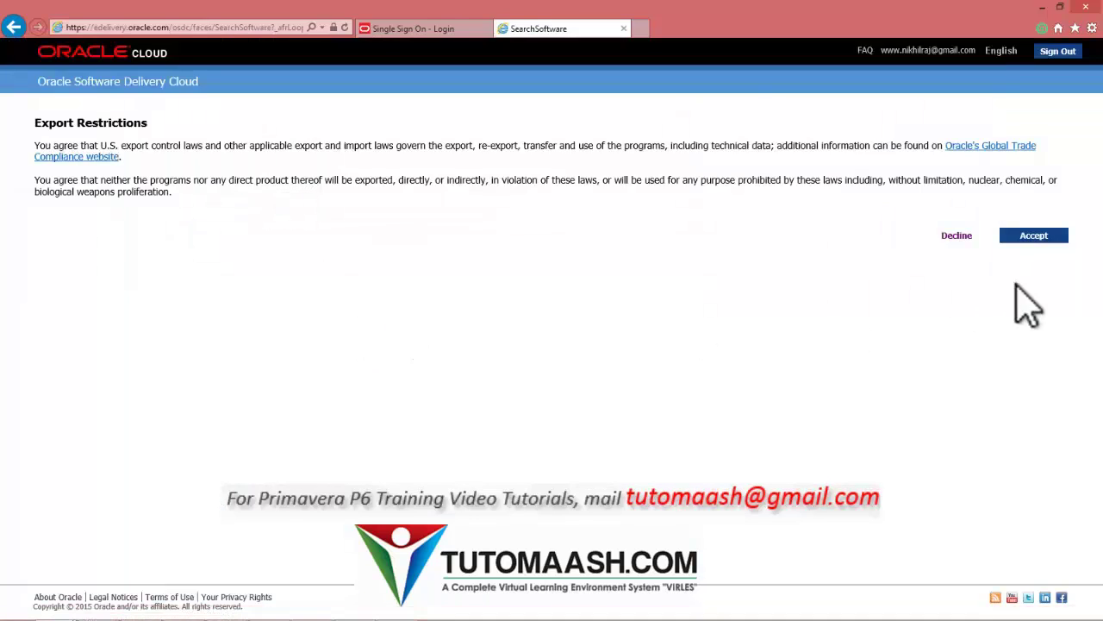
# Accept the export restrictions and select Primavera P6 Professional Project Management for Microsoft Windows (32-bit)
pyautogui.click(1032, 236)
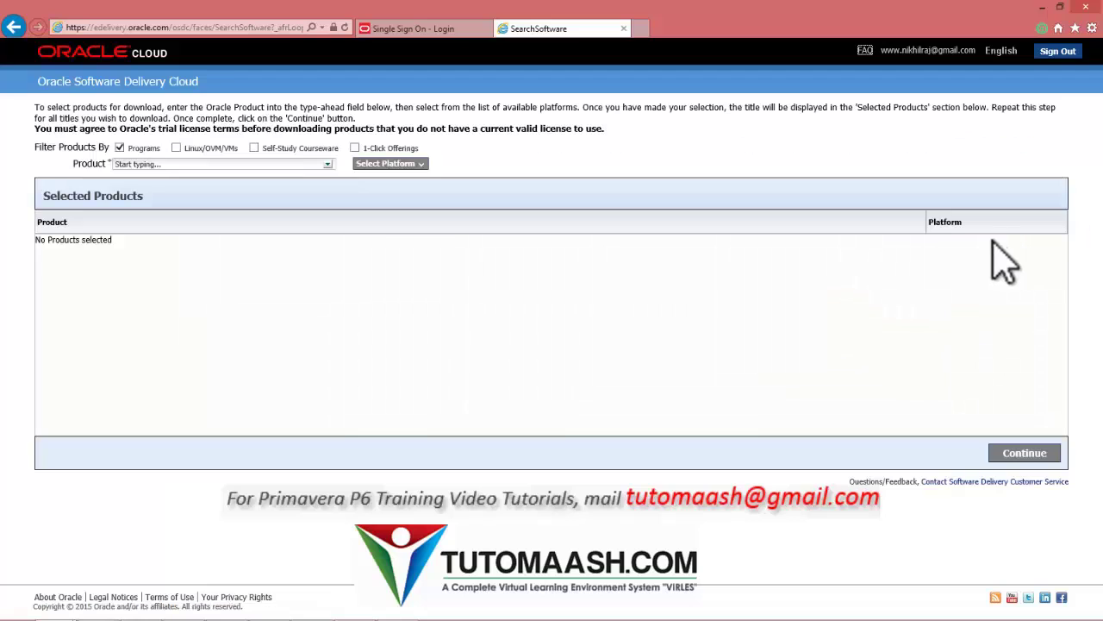
pyautogui.click(121, 148)
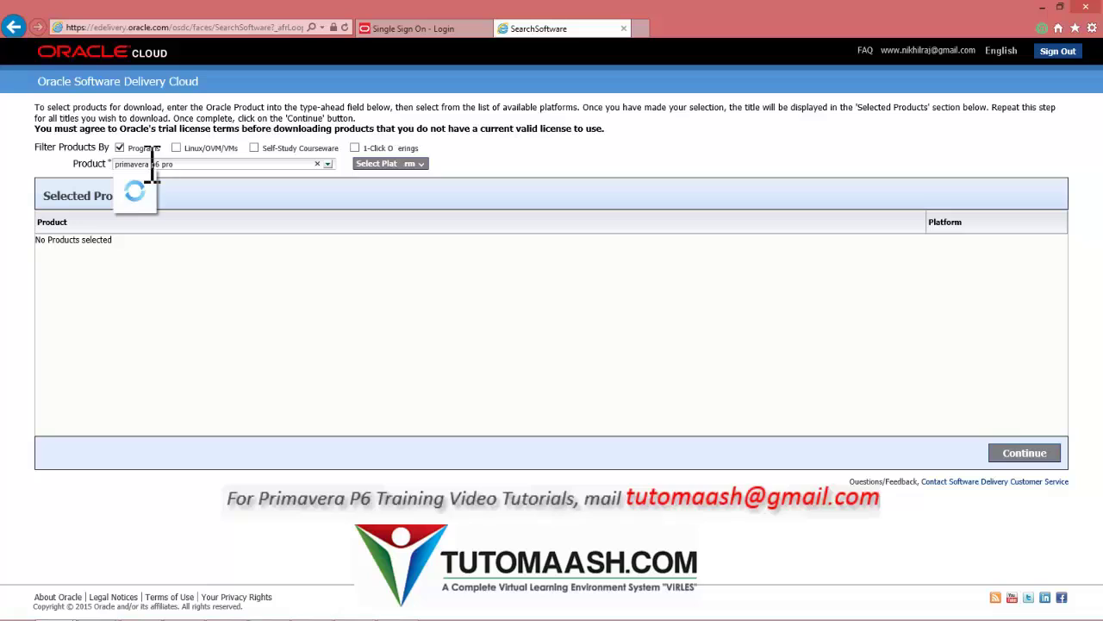
pyautogui.write('fessional Project Management')
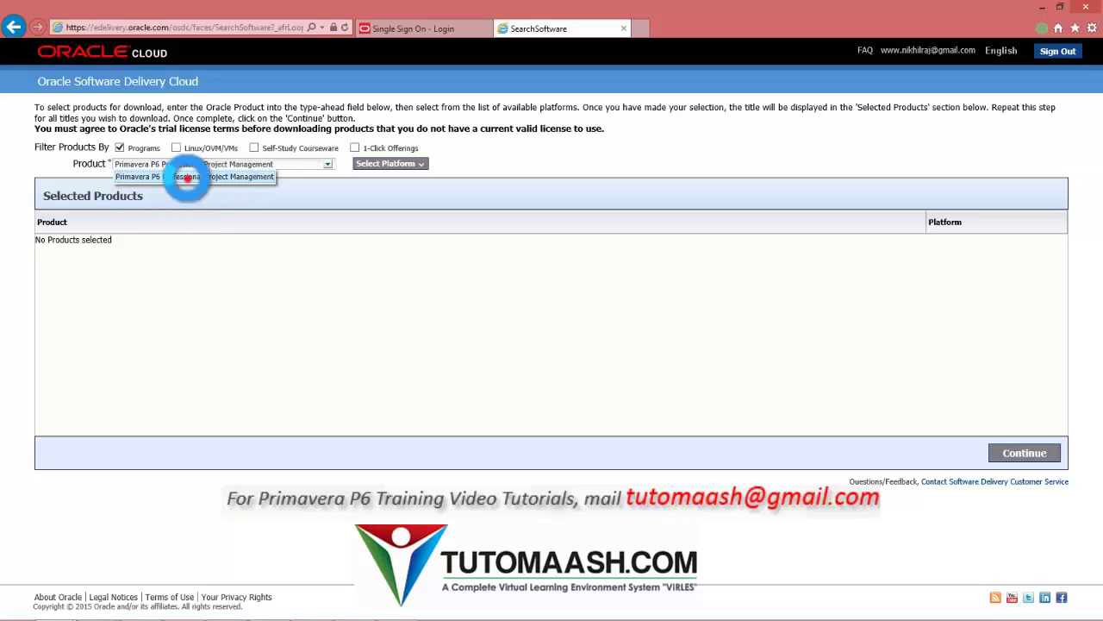
pyautogui.click(188, 176)
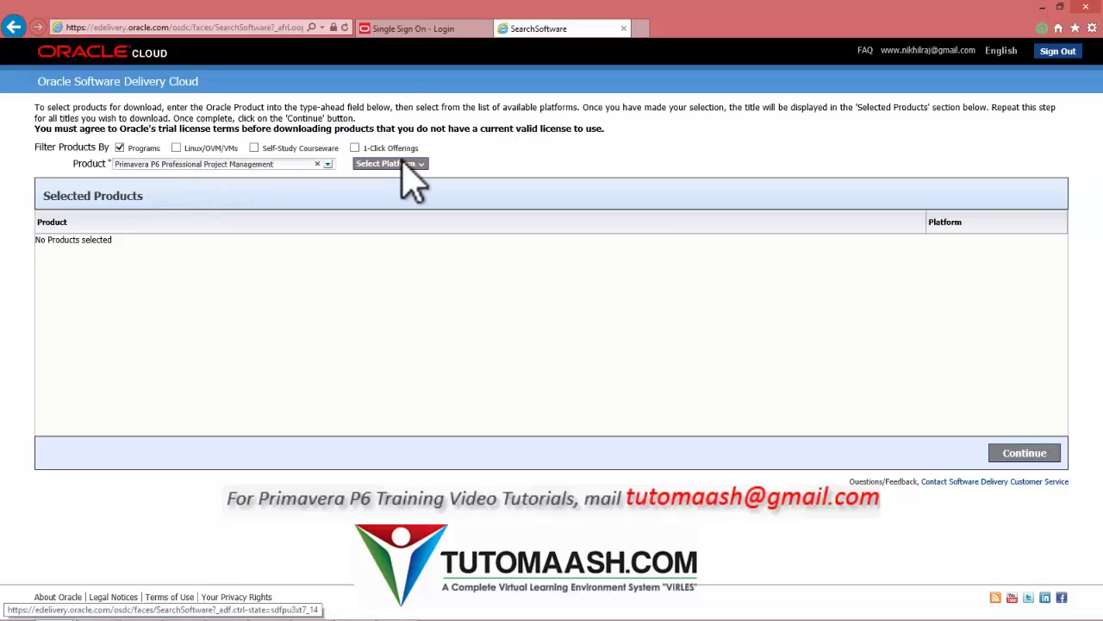
pyautogui.click(413, 165)
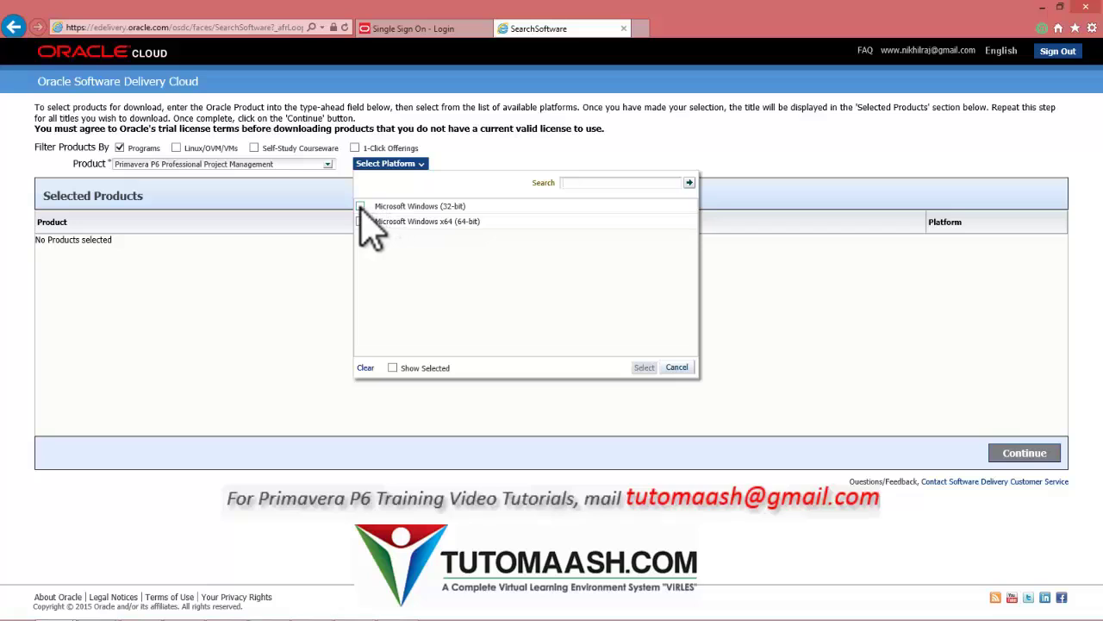
pyautogui.click(360, 206)
# Add the product to the selection and switch its release to 8.4.0.0
pyautogui.click(644, 368)
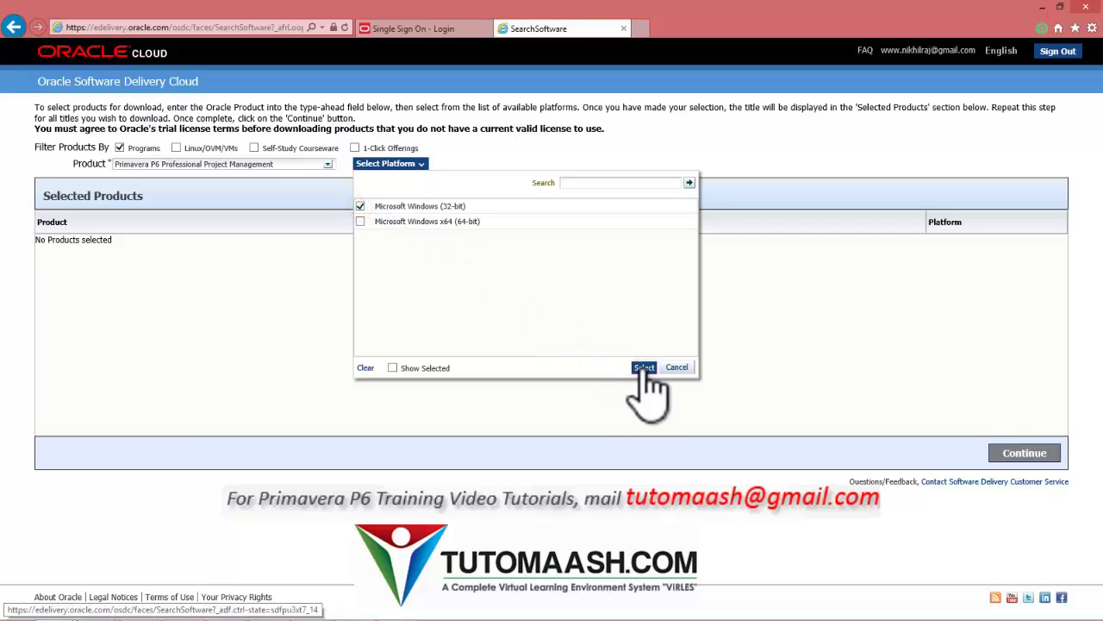
pyautogui.click(1025, 453)
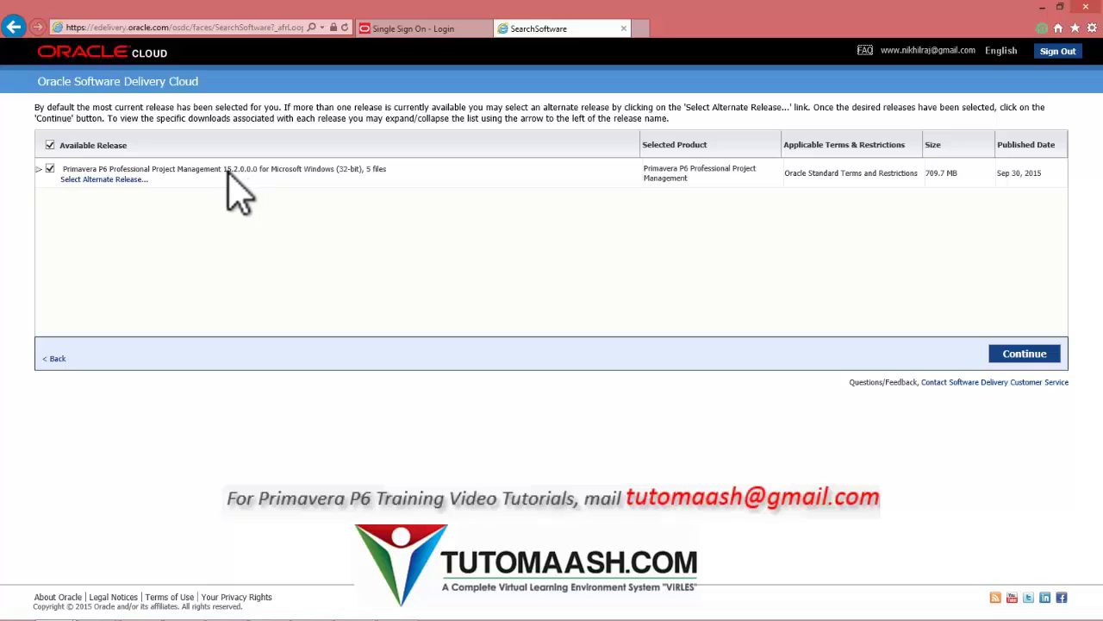
pyautogui.click(109, 180)
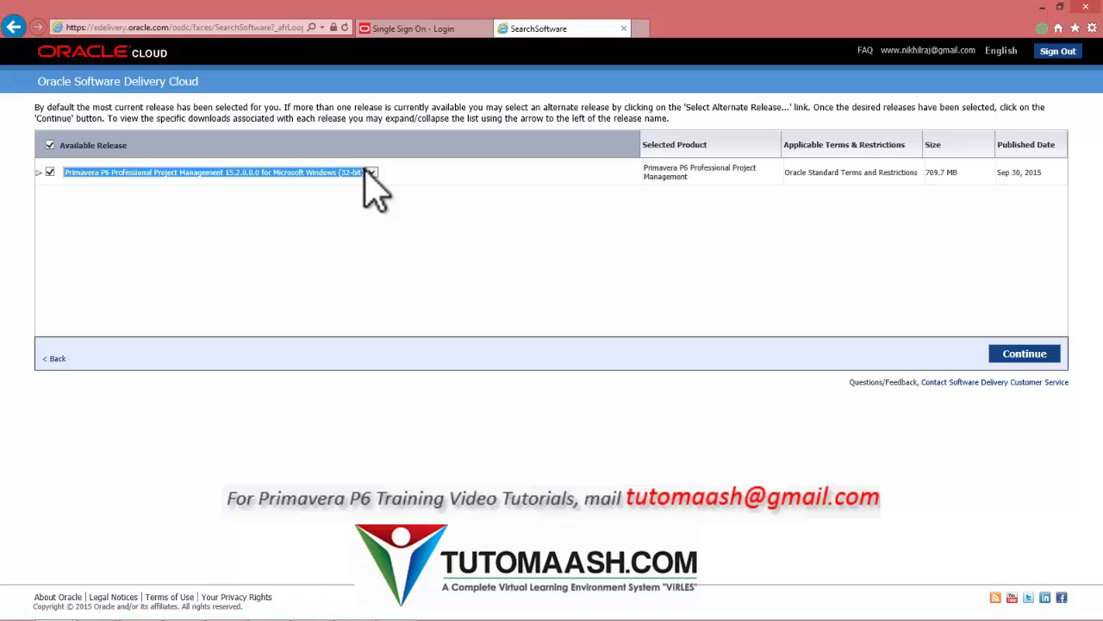
pyautogui.click(370, 172)
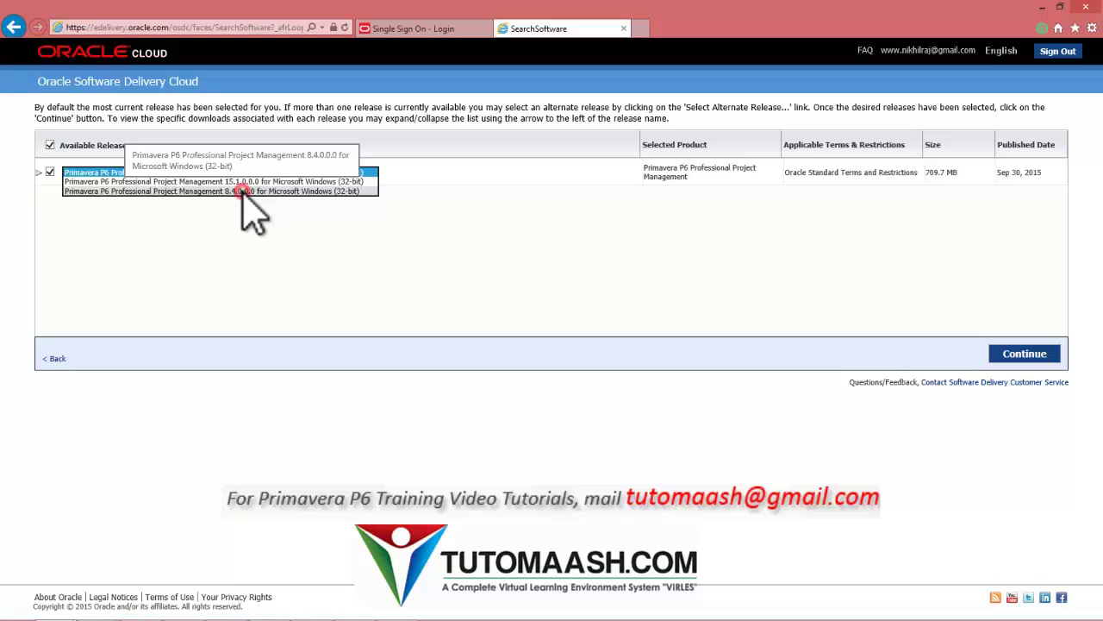
pyautogui.click(243, 191)
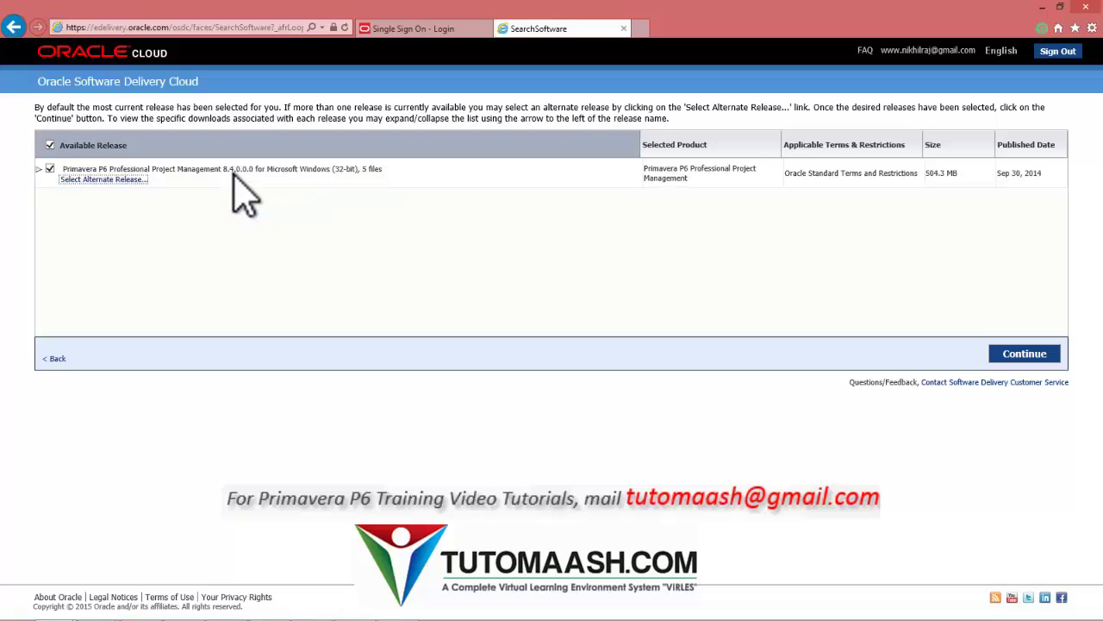
pyautogui.click(1030, 362)
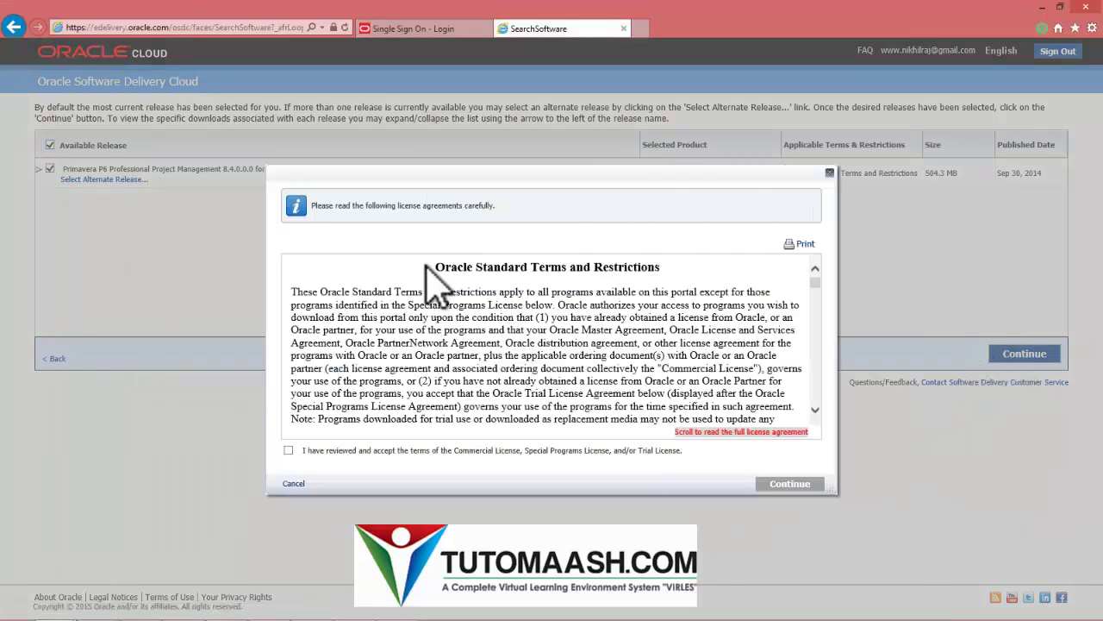
# Review the license text, including the 30-day trial term, and tick the acceptance box
pyautogui.moveTo(431, 265); pyautogui.dragTo(661, 269)
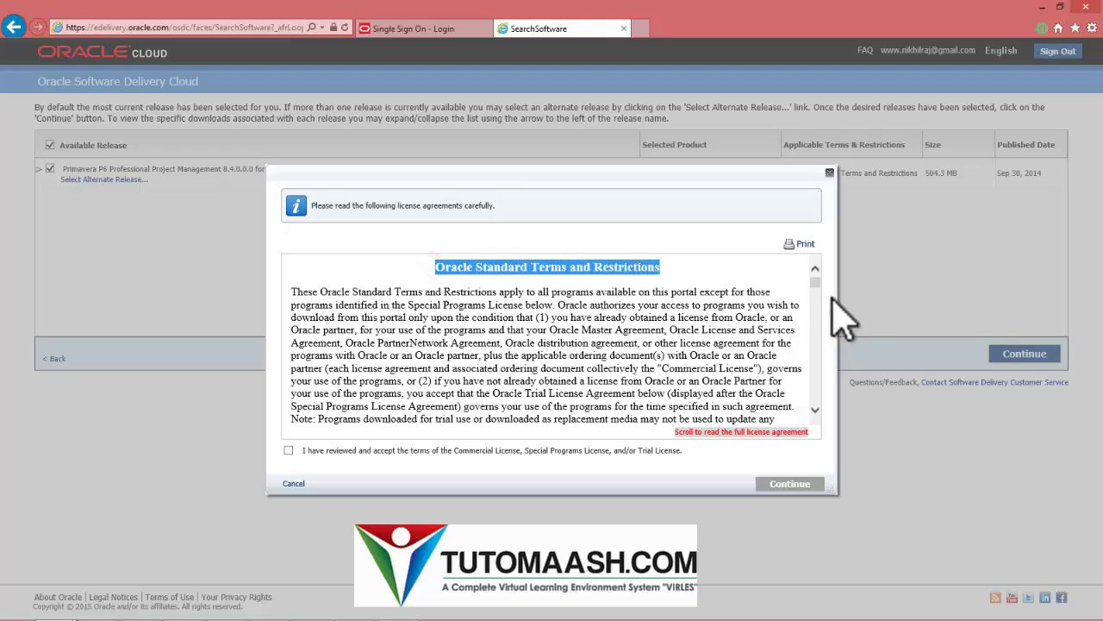
pyautogui.moveTo(818, 281); pyautogui.dragTo(470, 371)
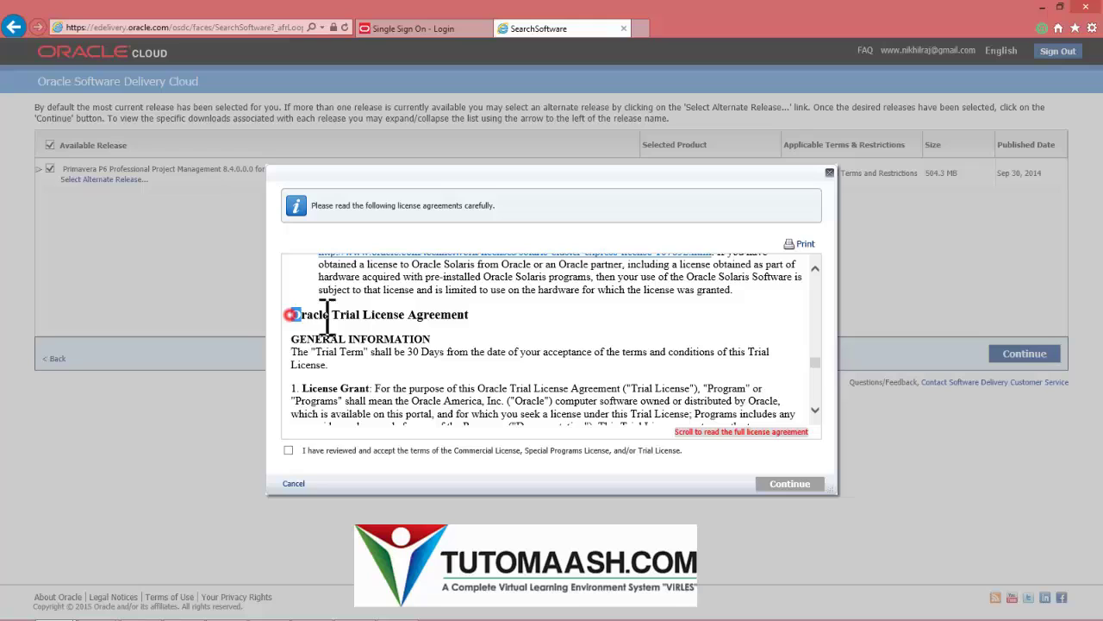
pyautogui.moveTo(287, 313); pyautogui.dragTo(468, 315)
pyautogui.moveTo(293, 340); pyautogui.dragTo(442, 354)
pyautogui.click(293, 354)
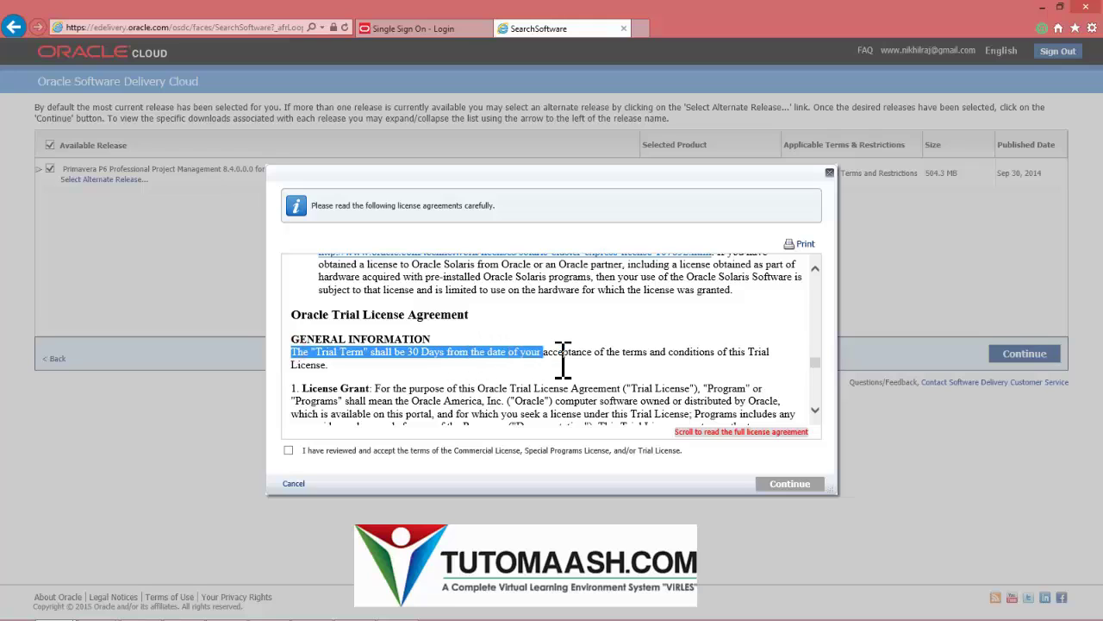
pyautogui.moveTo(562, 360); pyautogui.dragTo(689, 360)
pyautogui.moveTo(772, 361); pyautogui.dragTo(388, 379)
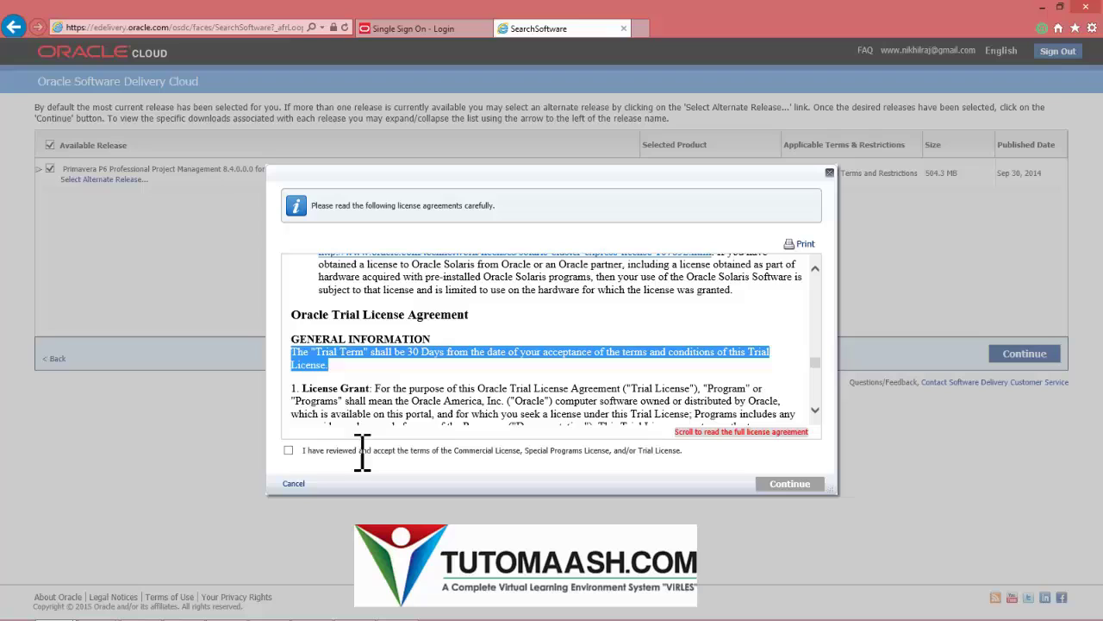
pyautogui.click(289, 450)
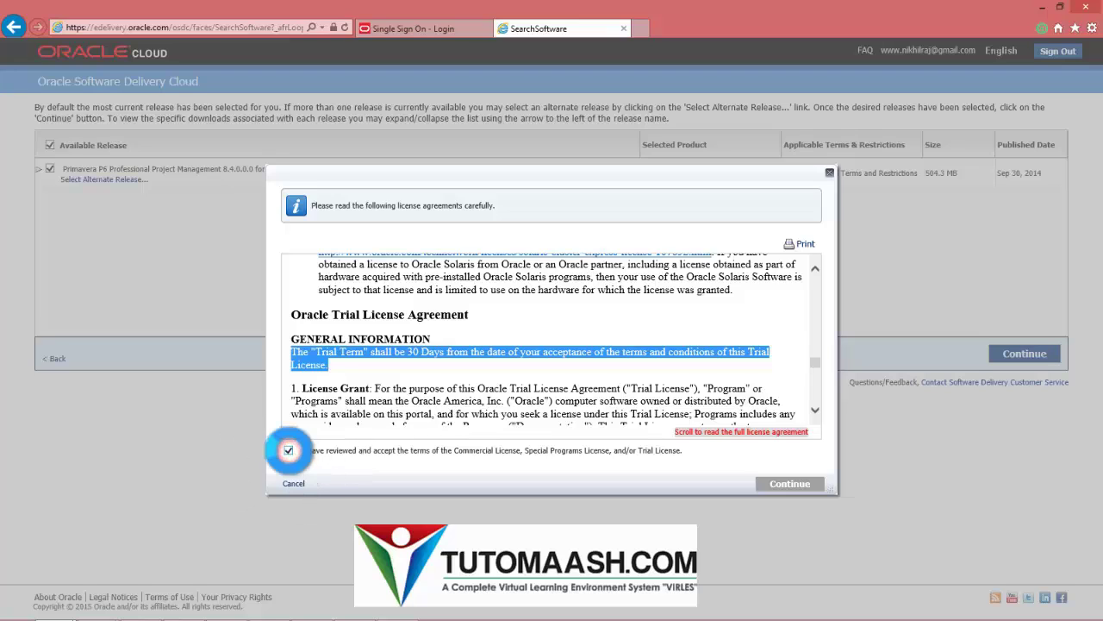
# Download all five release files into a new 'primavera r 8.4' folder under Documents
pyautogui.click(784, 487)
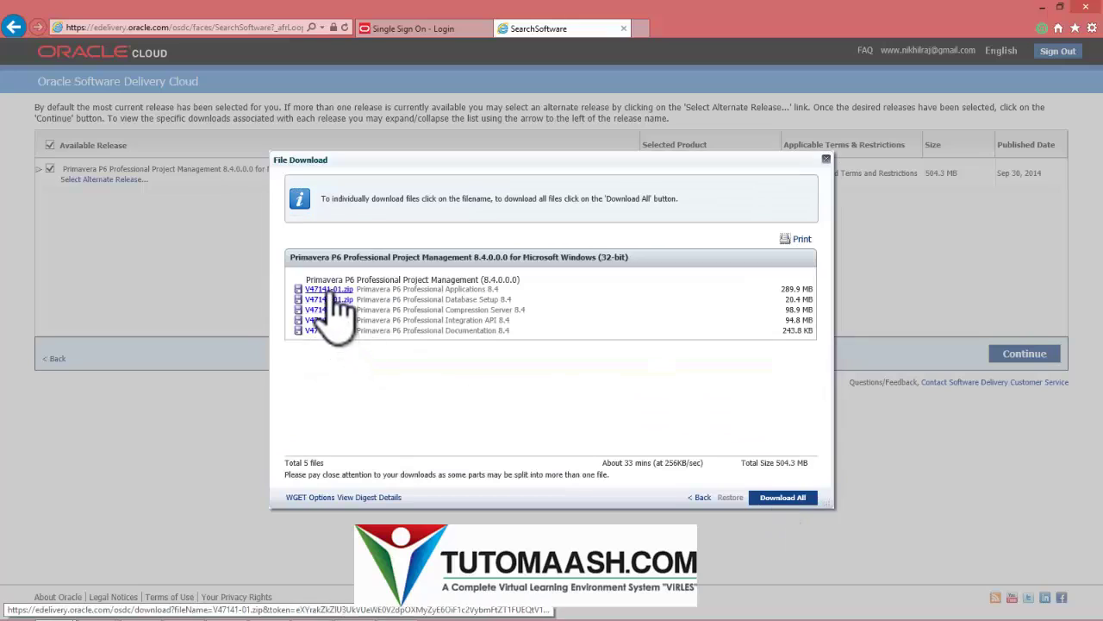
pyautogui.click(779, 498)
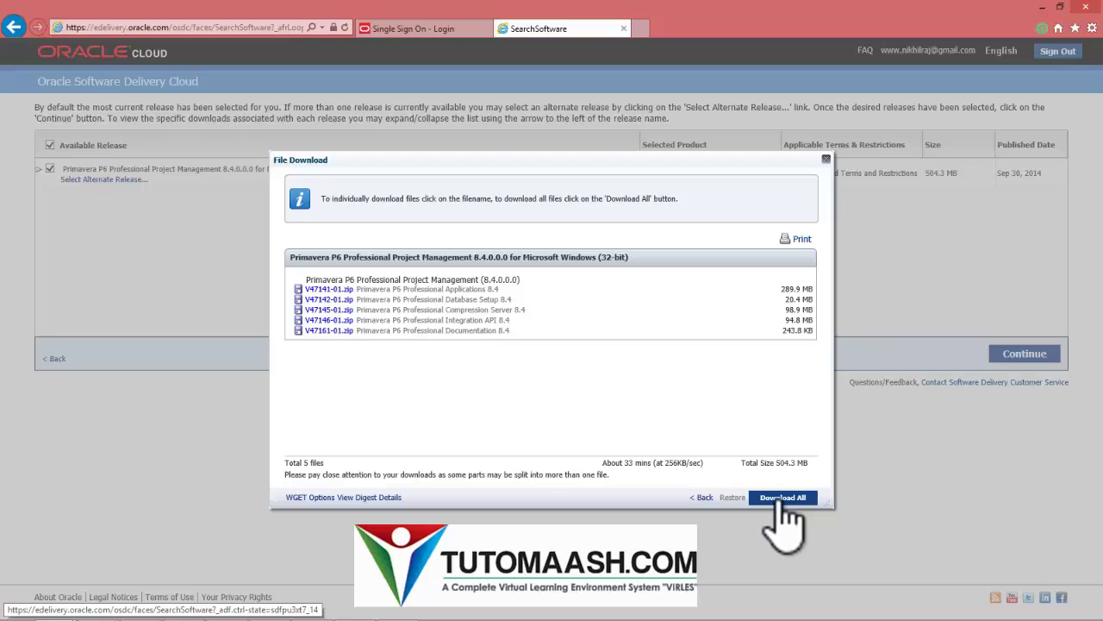
pyautogui.moveTo(436, 117); pyautogui.dragTo(552, 280)
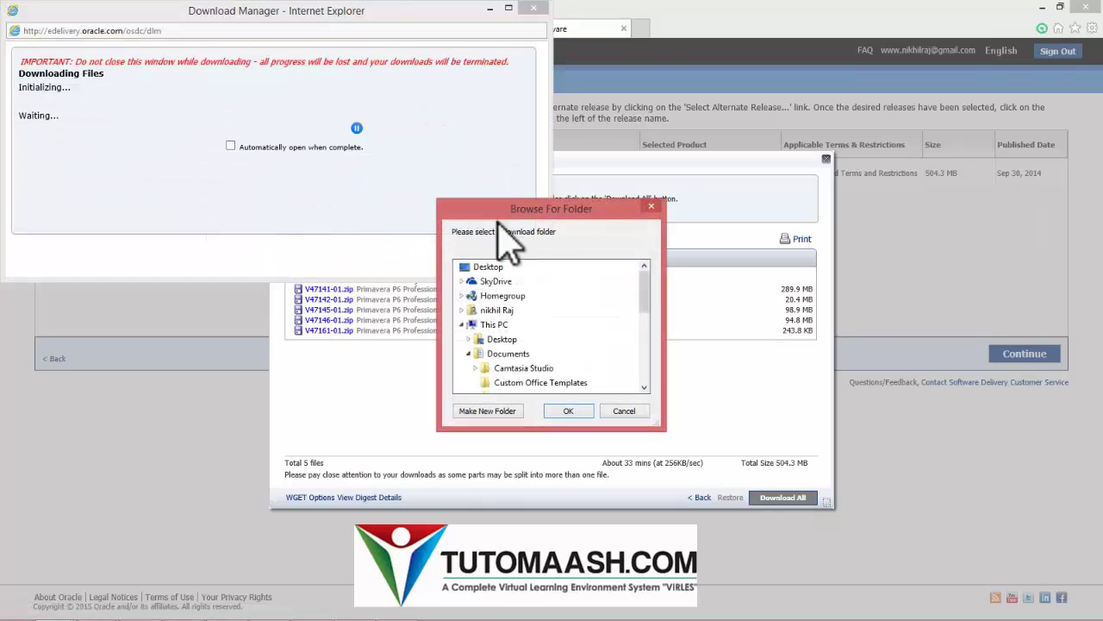
pyautogui.moveTo(637, 304); pyautogui.dragTo(642, 329)
pyautogui.scroll(2, 642, 310)
pyautogui.click(509, 354)
pyautogui.click(509, 410)
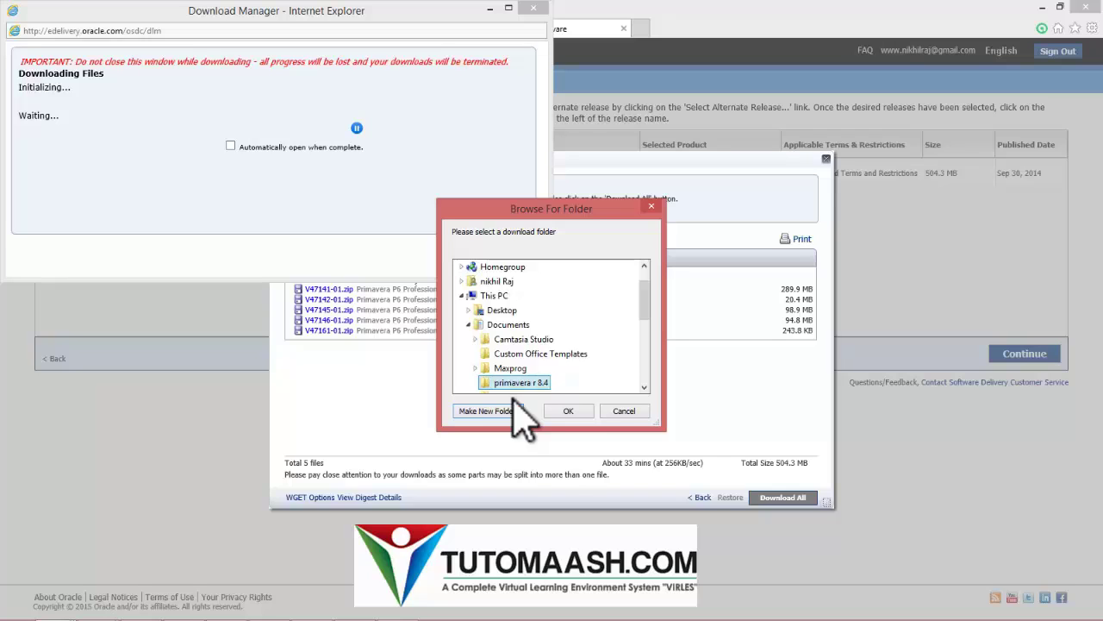
pyautogui.click(569, 410)
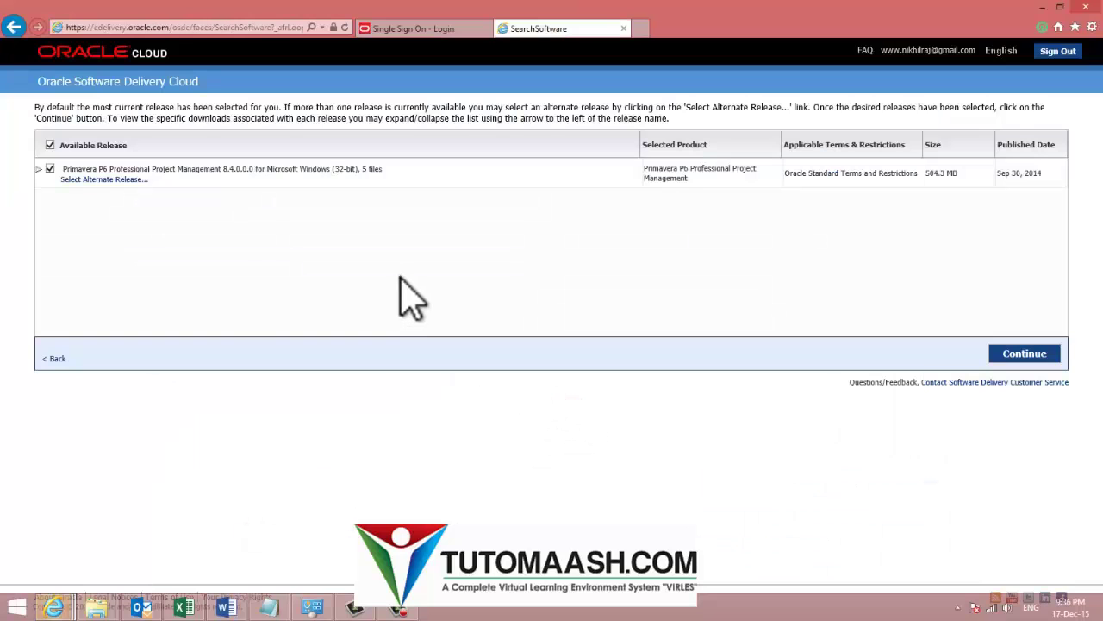
# Extract the five archives in Documents\PRIMAVERA R8.4 here and open the P6_Pro_R84 folder
pyautogui.press('super+e')
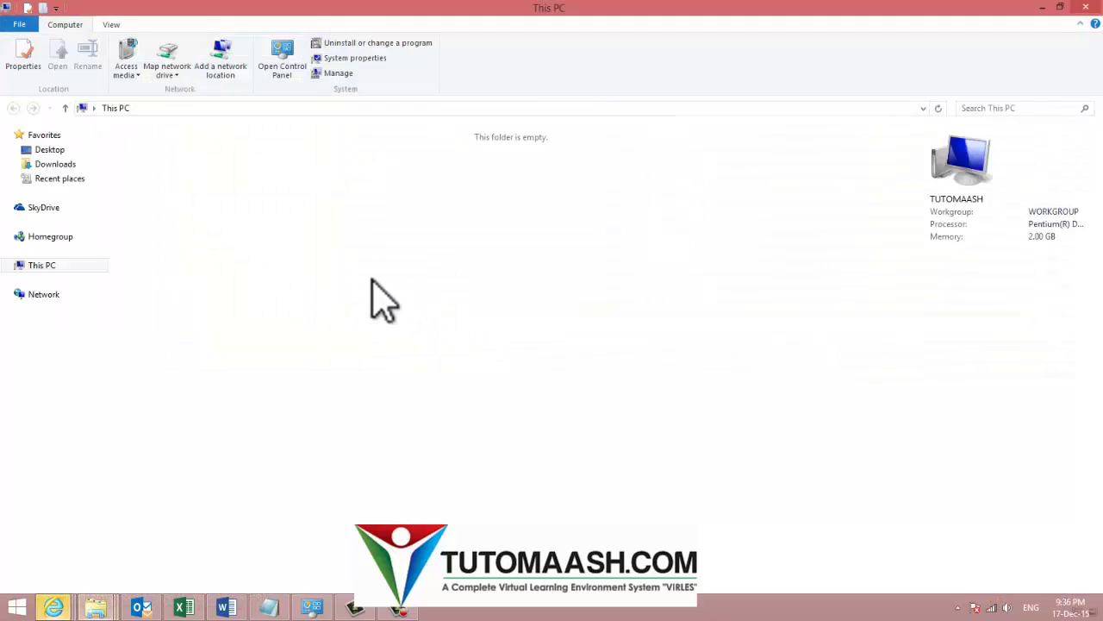
pyautogui.click(52, 308)
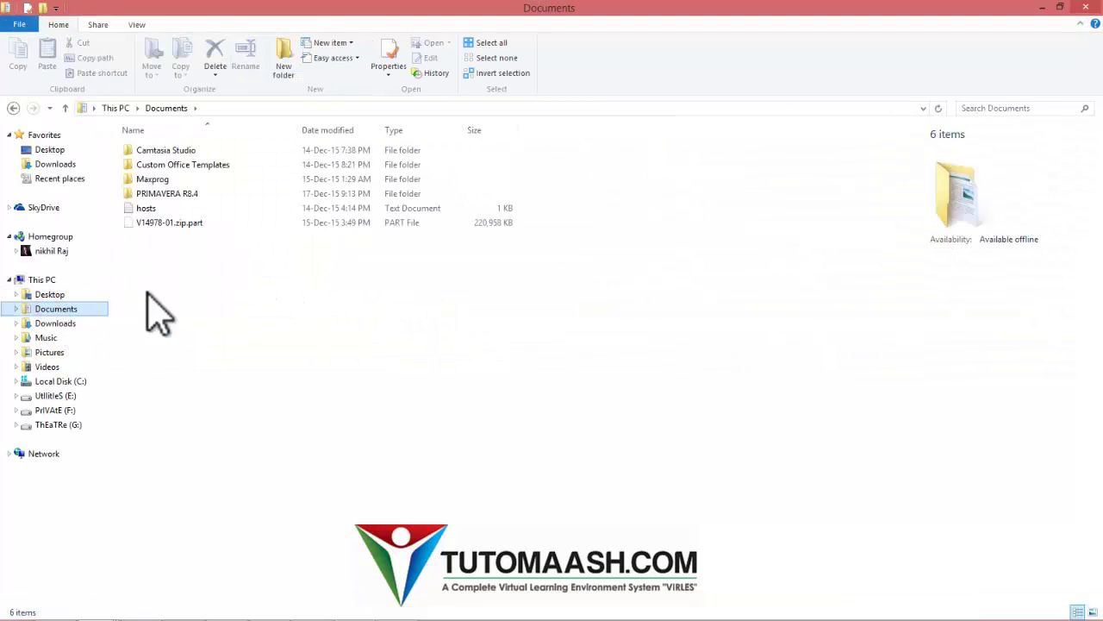
pyautogui.doubleClick(197, 194)
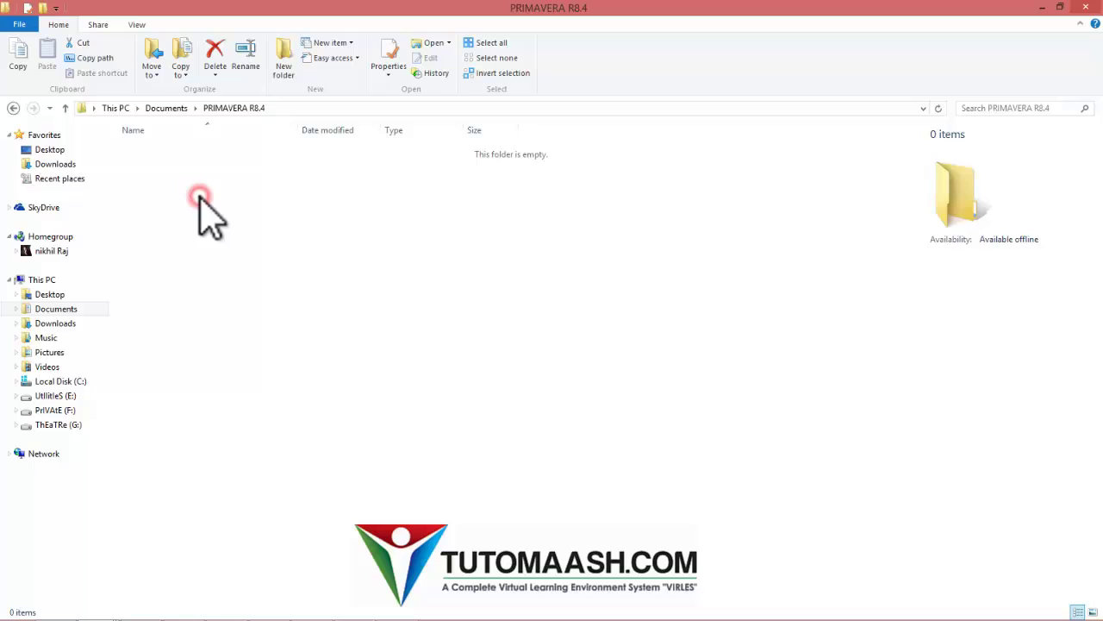
pyautogui.moveTo(246, 267); pyautogui.dragTo(143, 154)
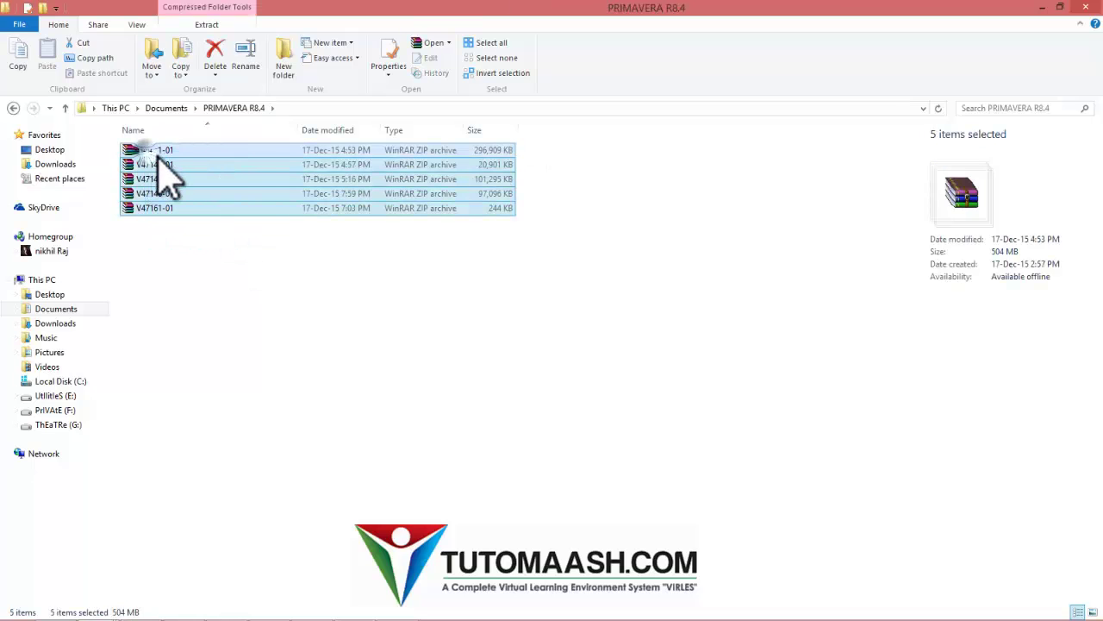
pyautogui.rightClick(144, 154)
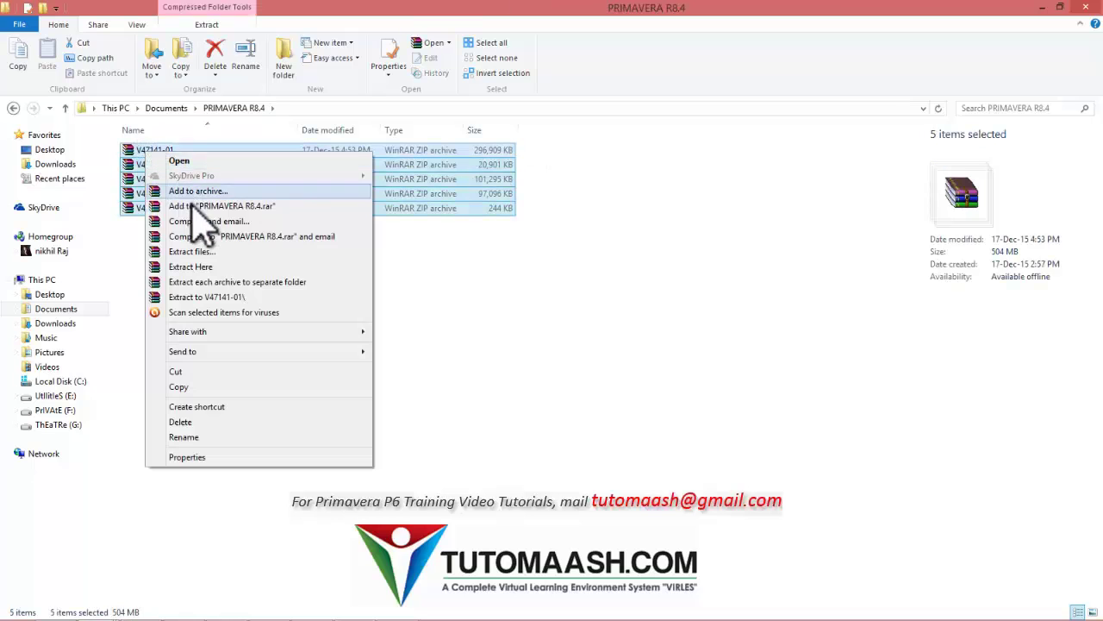
pyautogui.click(233, 269)
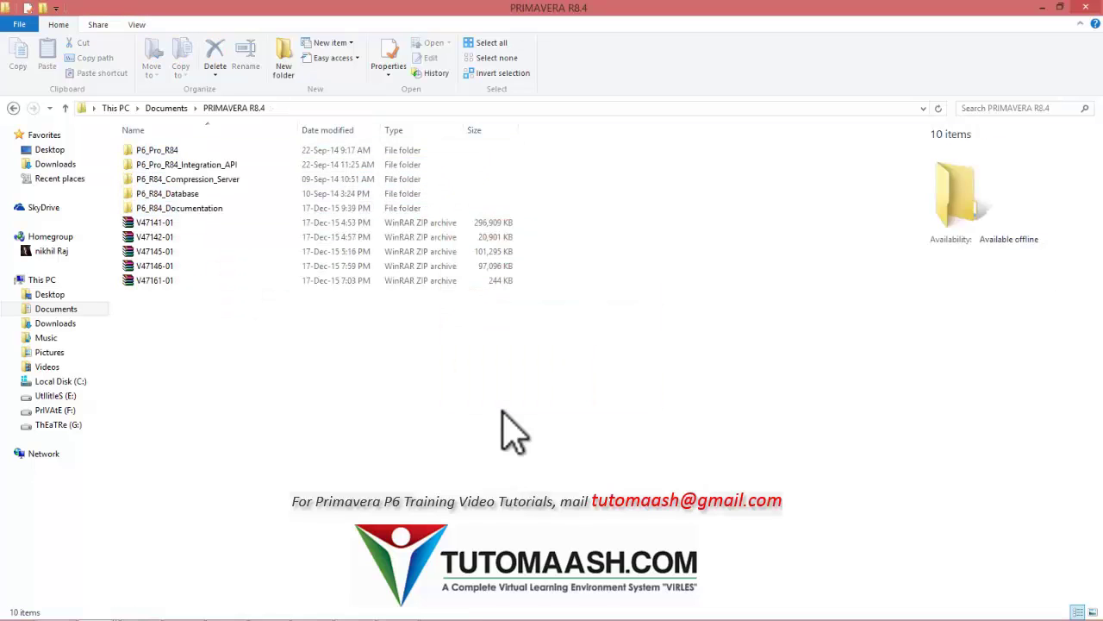
pyautogui.doubleClick(172, 157)
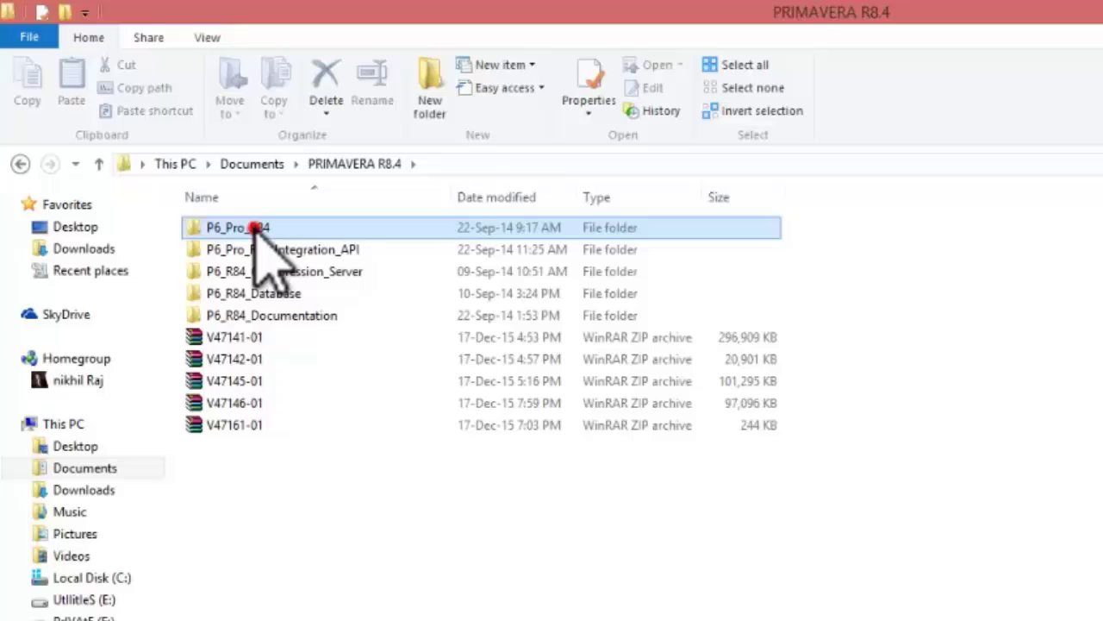
# Run the P6 setup and install its required DHTML and Java prerequisites
pyautogui.click(259, 381)
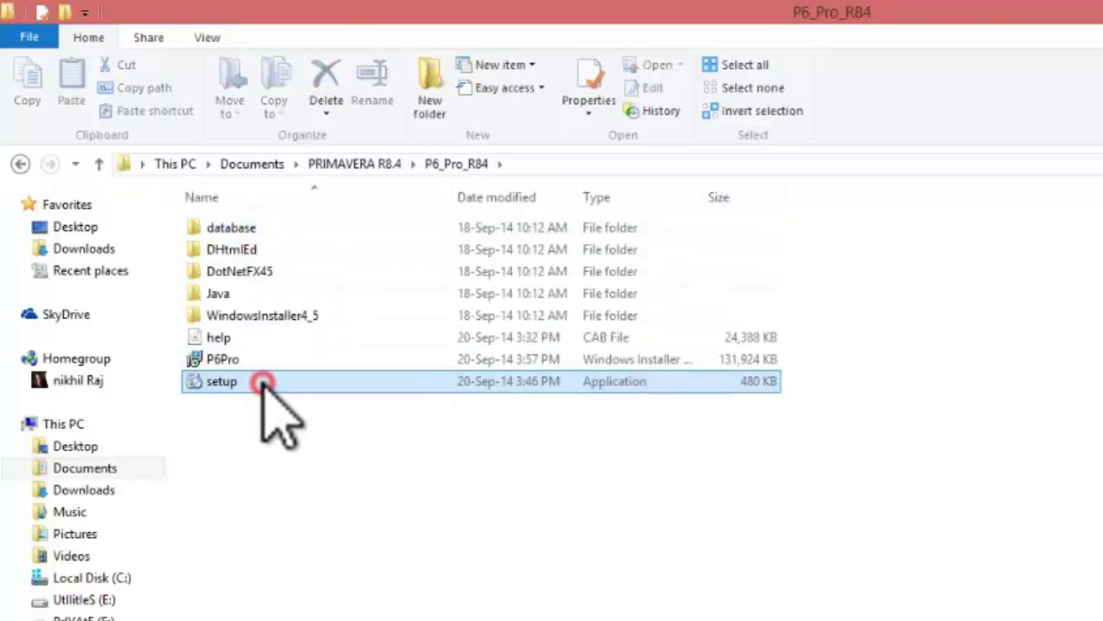
pyautogui.rightClick(259, 381)
pyautogui.click(317, 397)
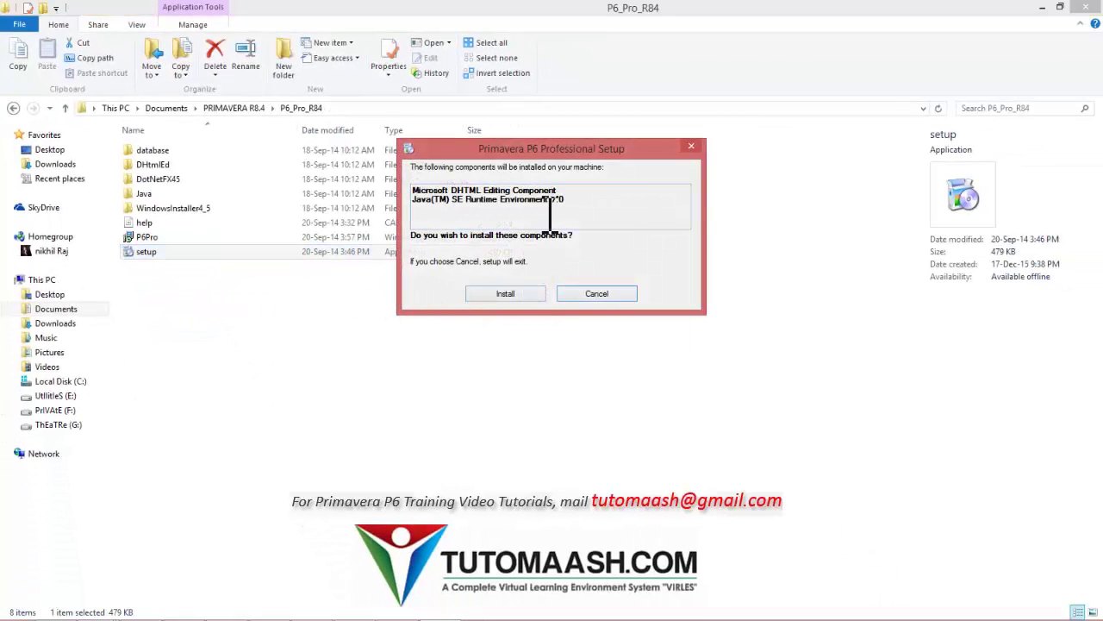
pyautogui.click(508, 294)
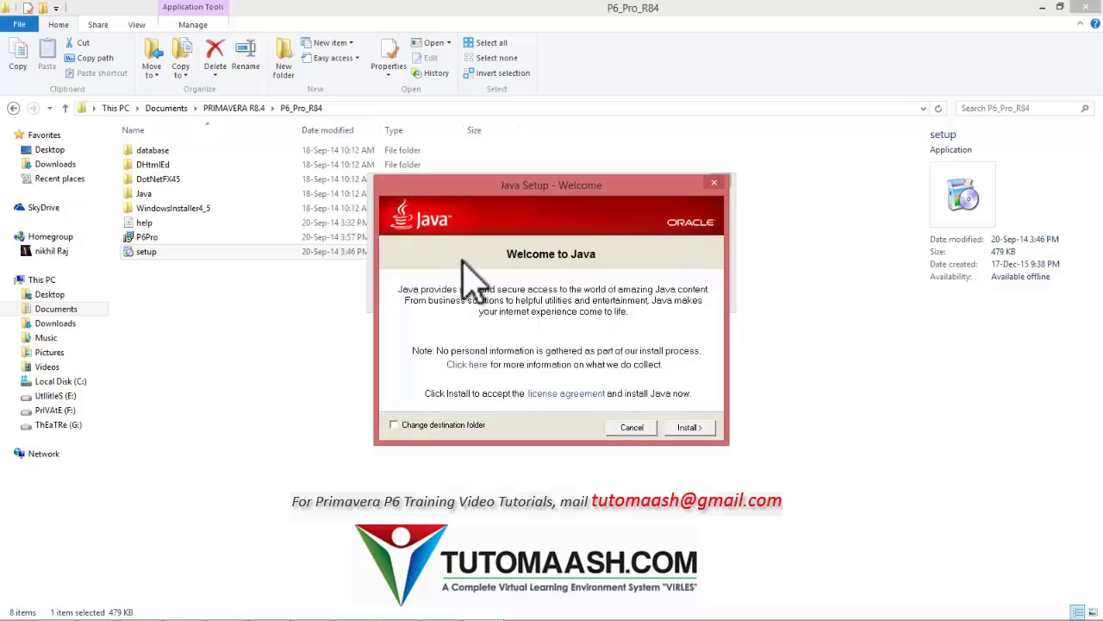
pyautogui.click(692, 428)
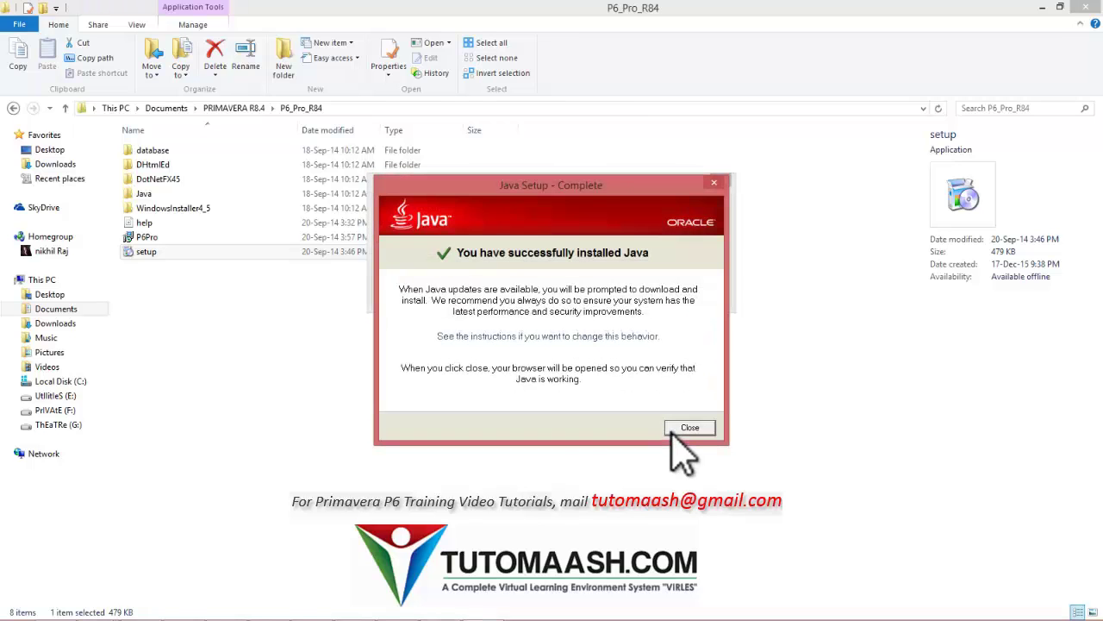
pyautogui.click(690, 429)
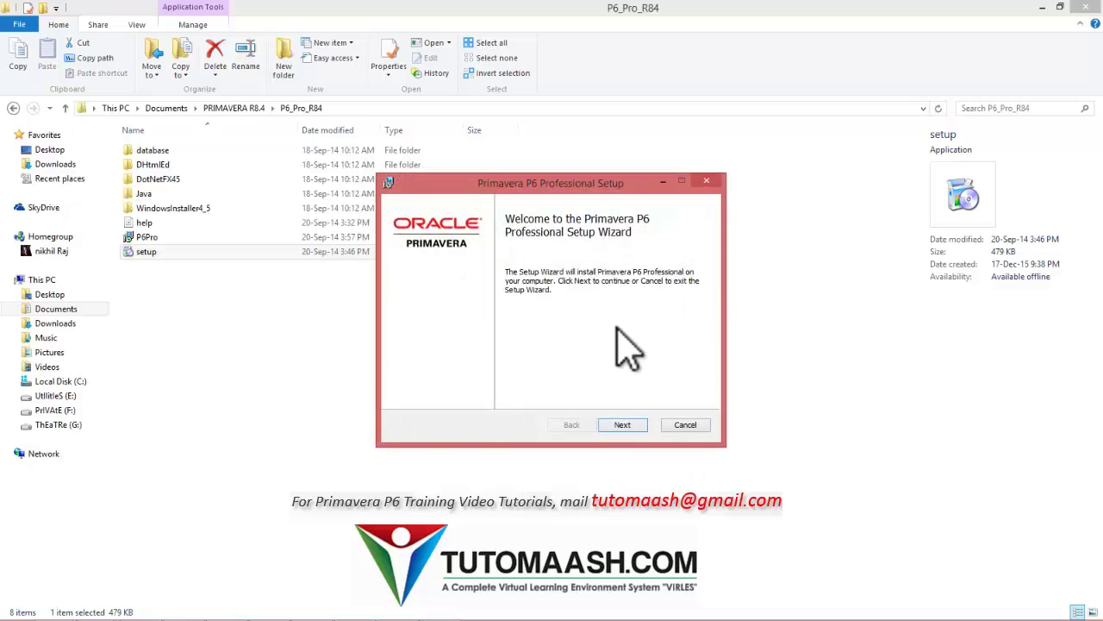
# Install P6 Professional using the Typical setup type
pyautogui.click(622, 425)
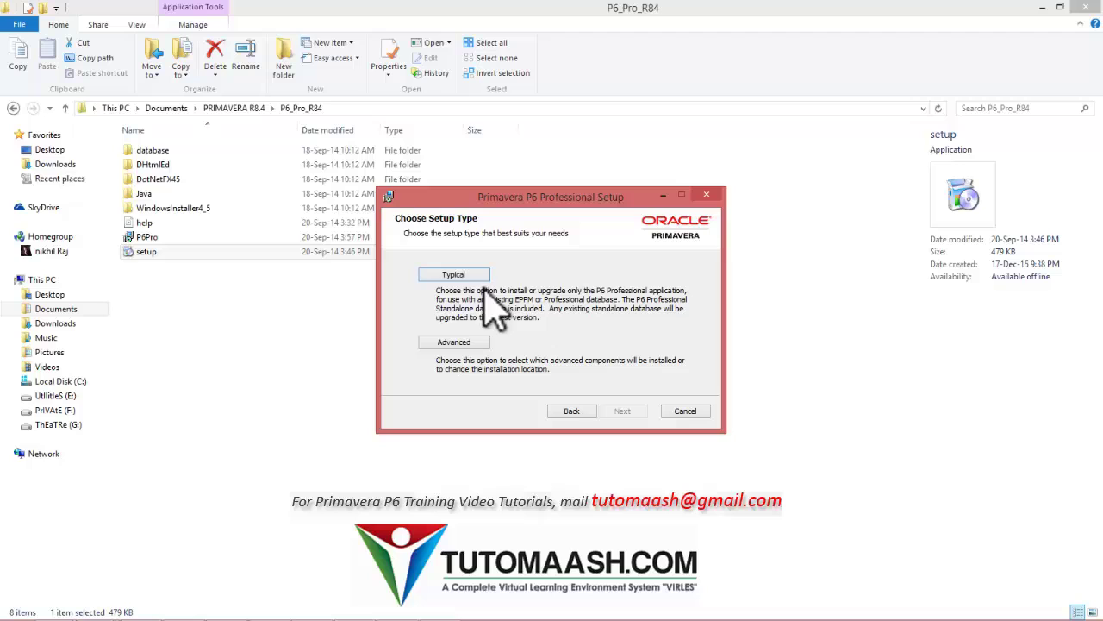
pyautogui.click(455, 274)
pyautogui.click(455, 274)
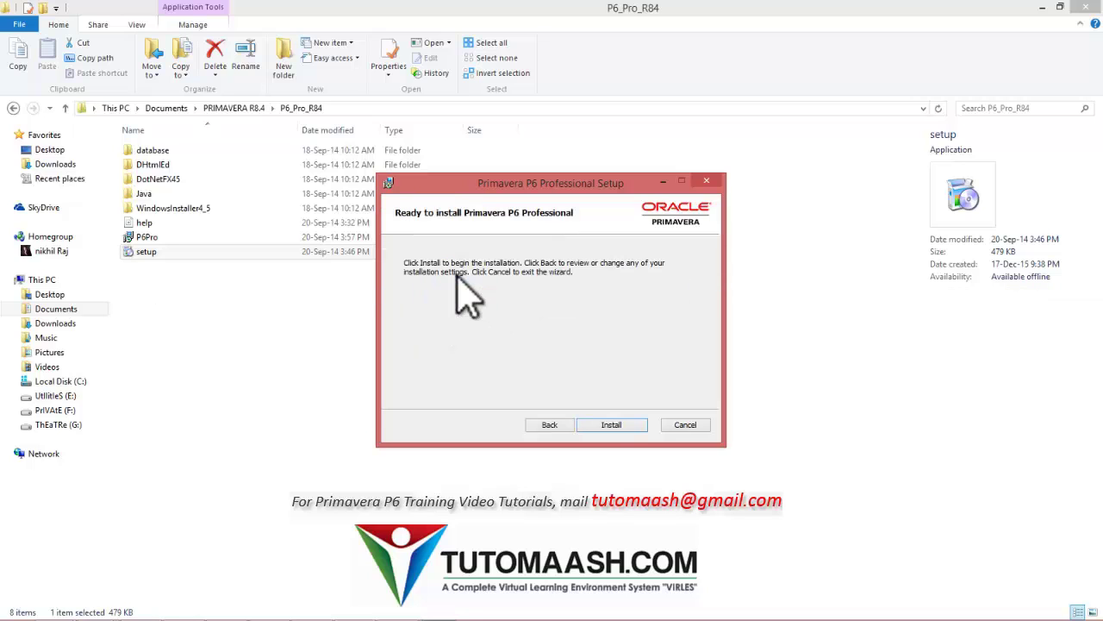
pyautogui.click(612, 425)
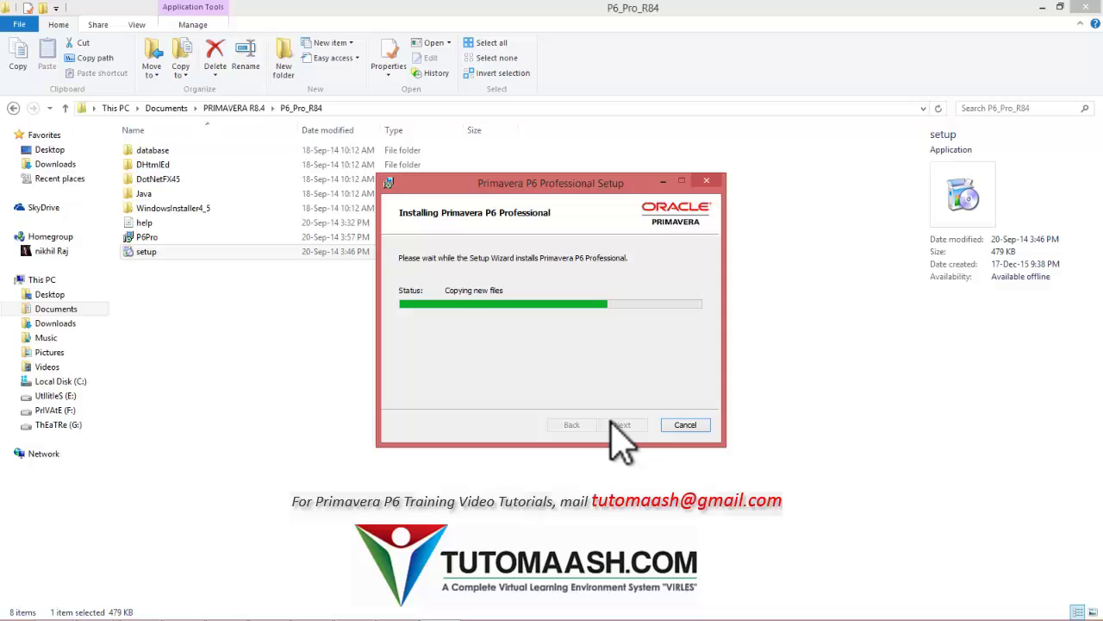
pyautogui.click(614, 424)
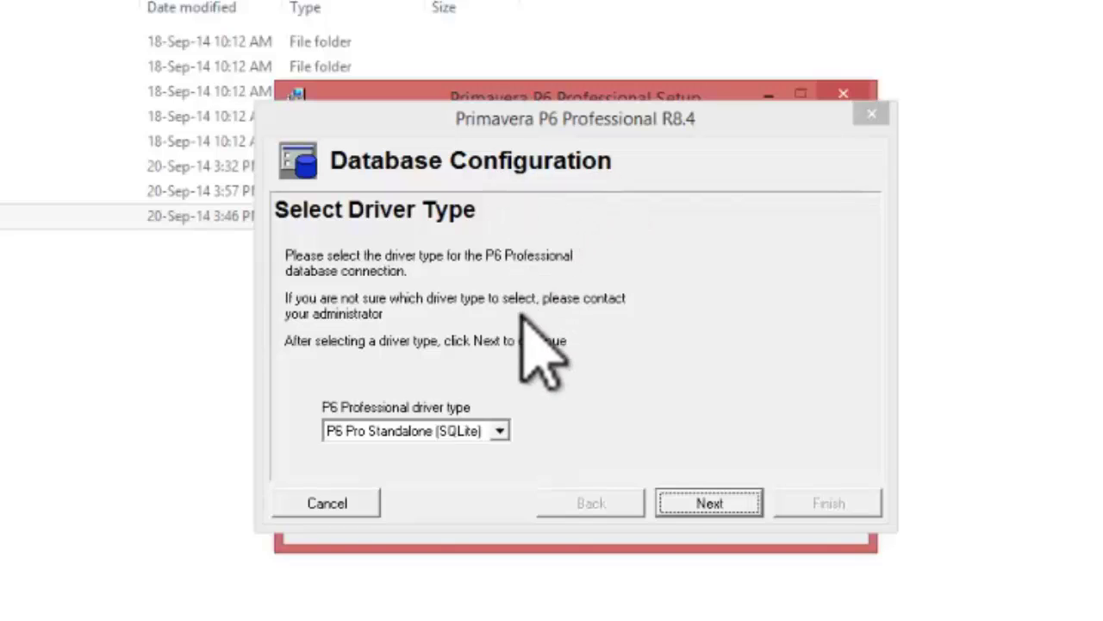
# Choose the P6 Pro Standalone (SQLite) database driver type
pyautogui.click(500, 430)
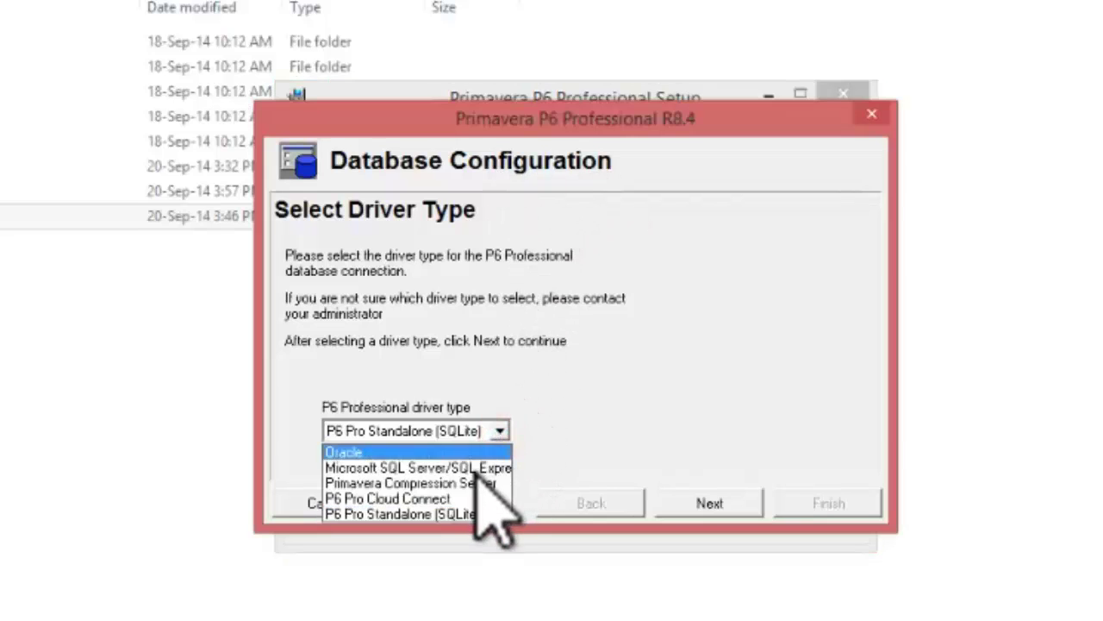
pyautogui.click(464, 512)
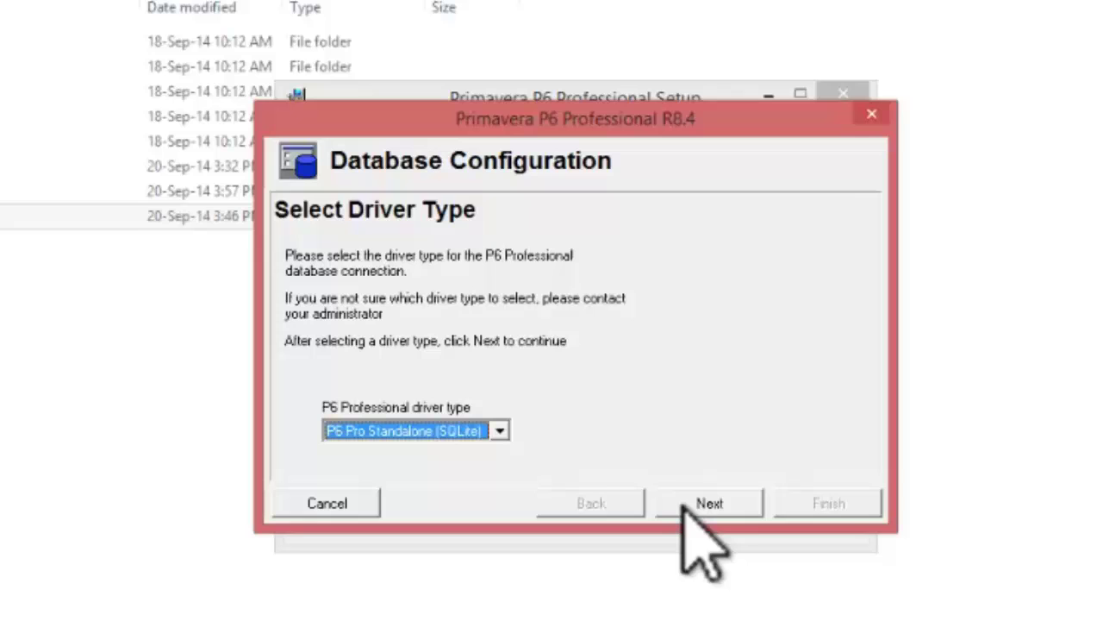
pyautogui.click(711, 503)
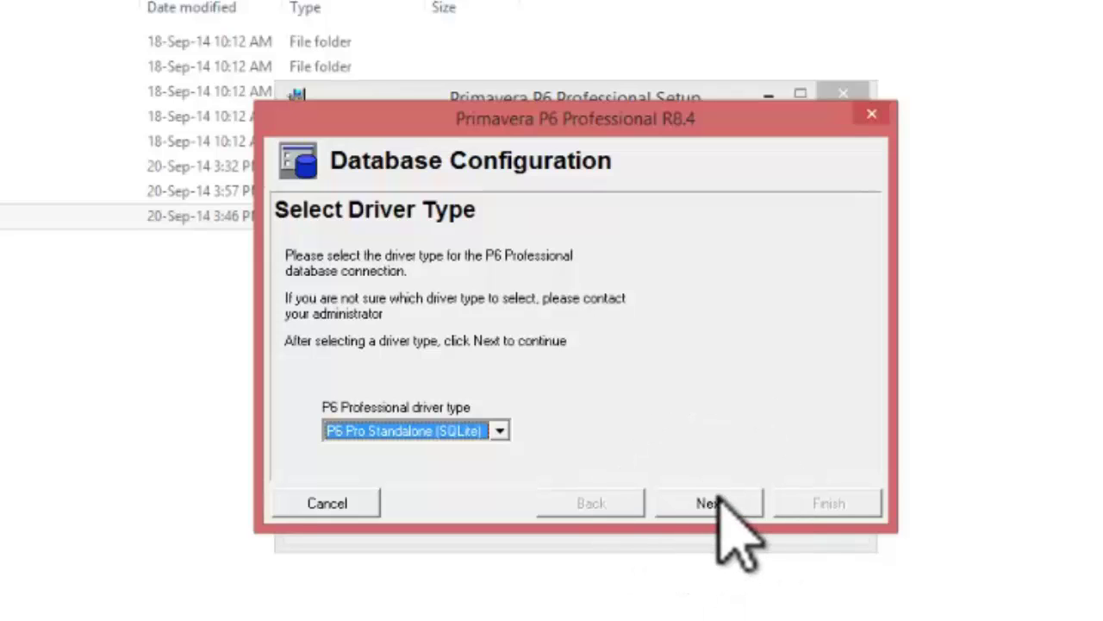
pyautogui.click(722, 497)
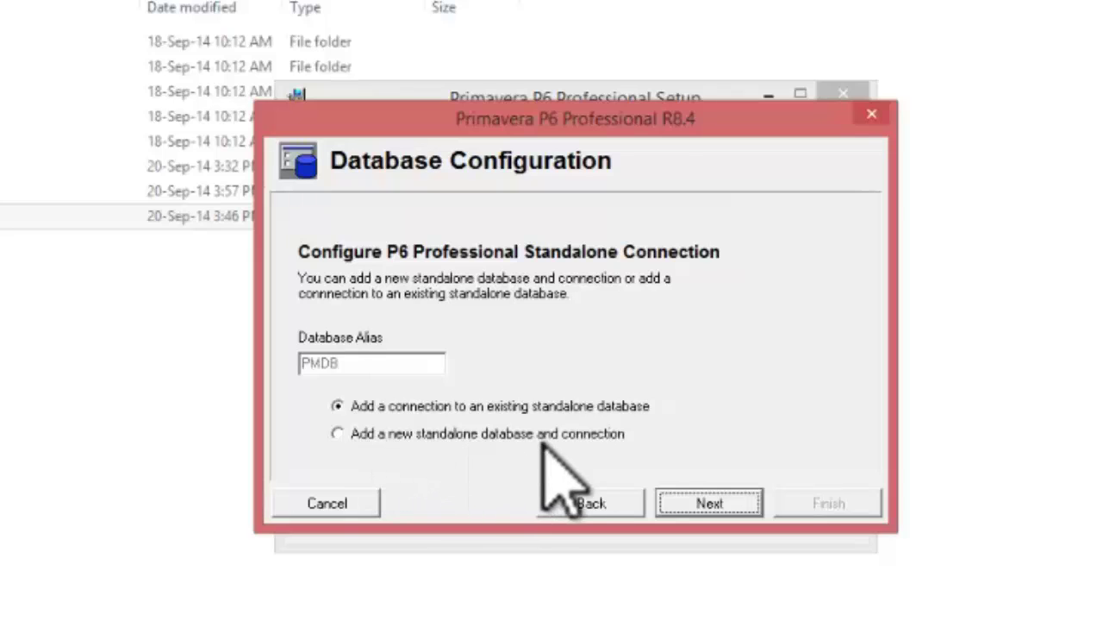
# Add a new standalone database and connection and set the admin password
pyautogui.click(339, 434)
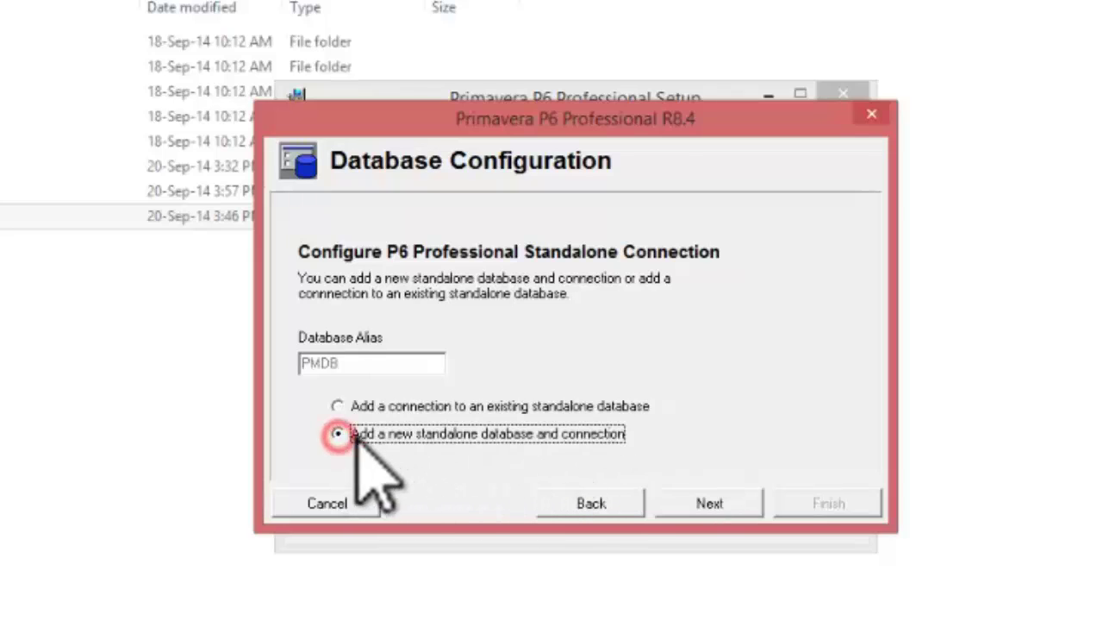
pyautogui.click(732, 502)
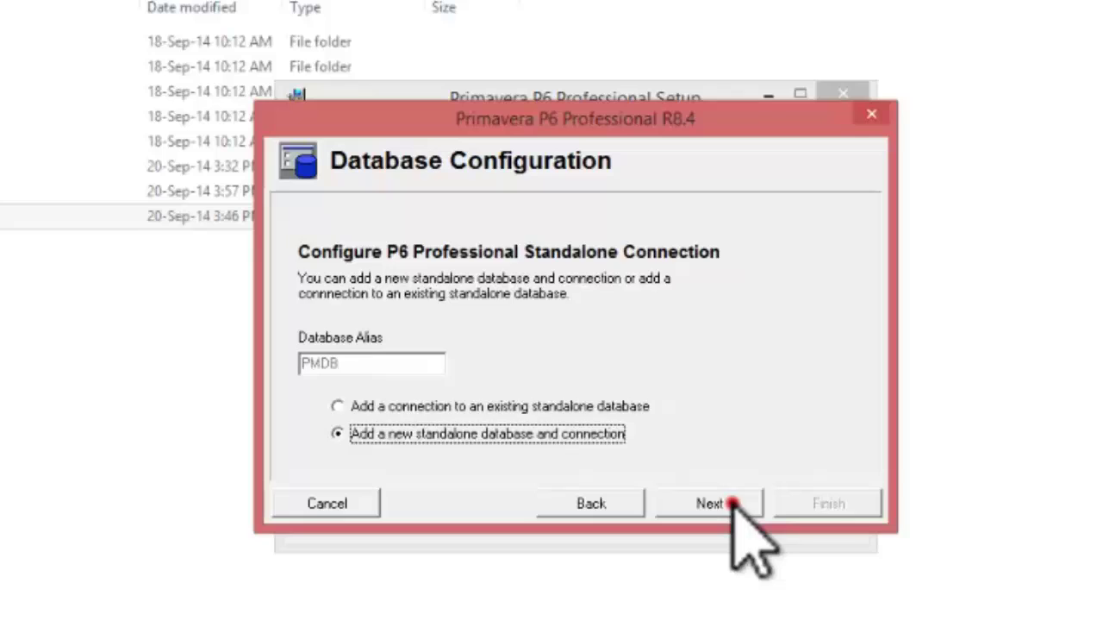
pyautogui.click(397, 448)
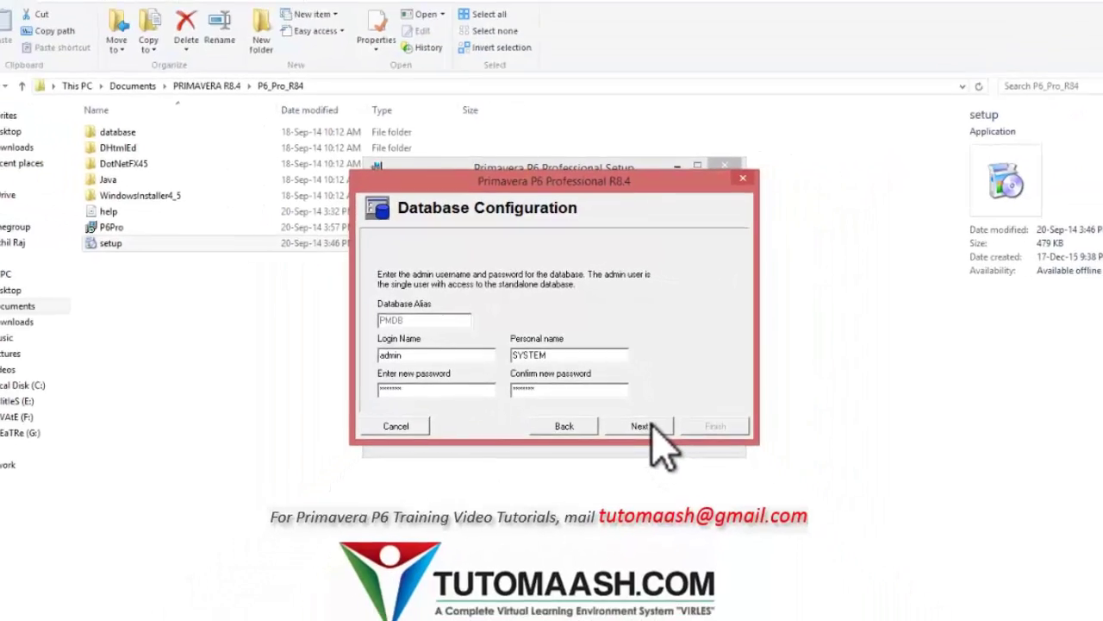
pyautogui.click(644, 426)
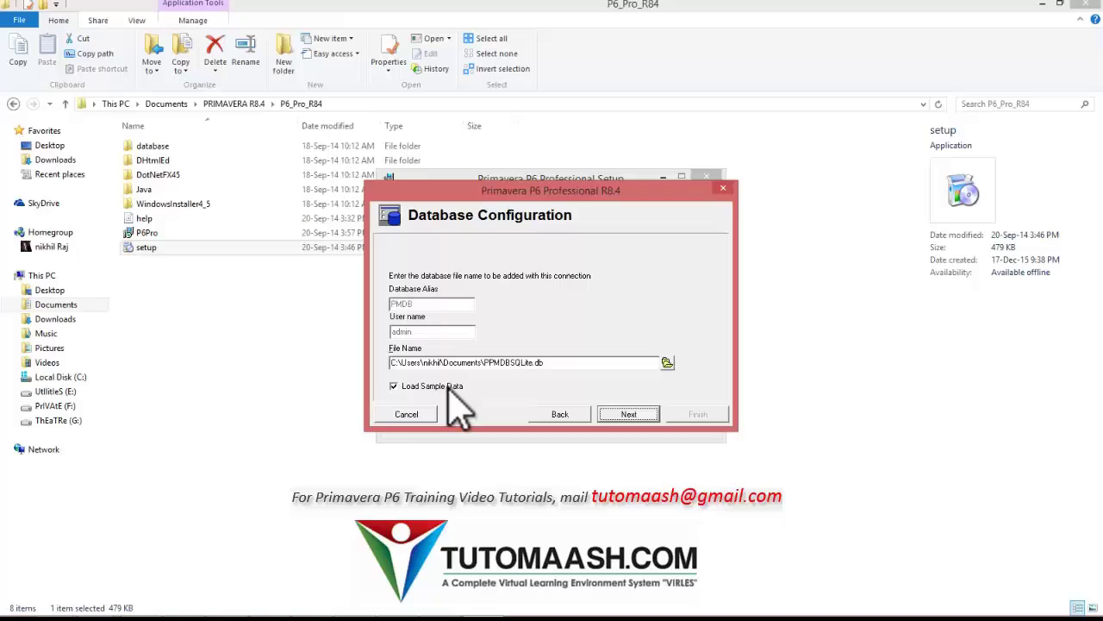
# Create the PMDB connection with Load Sample Data kept, finish installing and exit the setup wizard
pyautogui.click(395, 387)
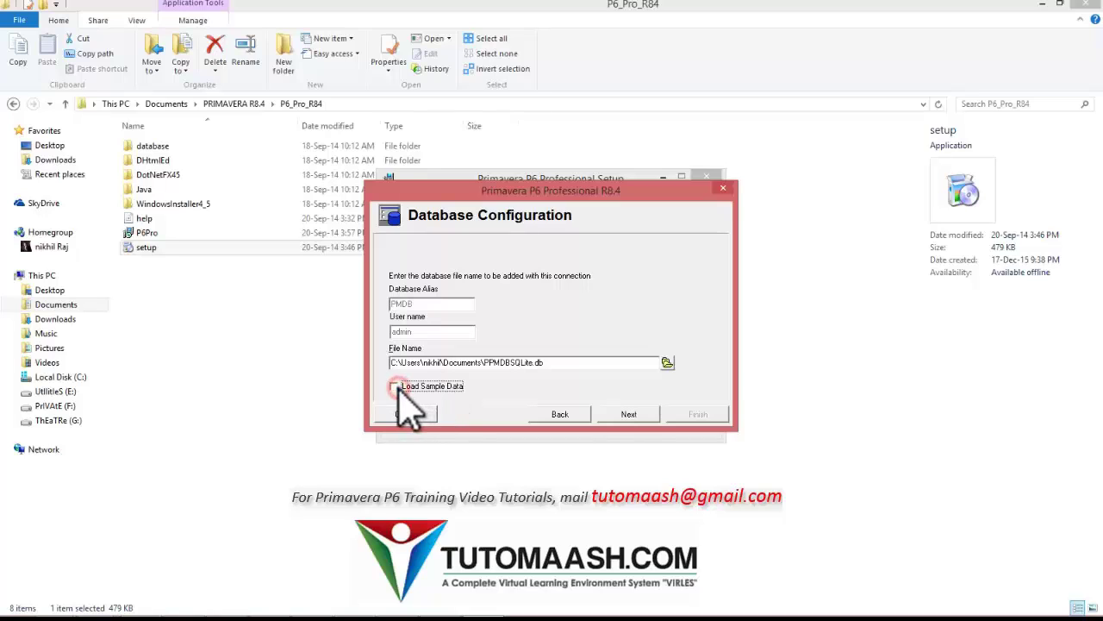
pyautogui.click(642, 413)
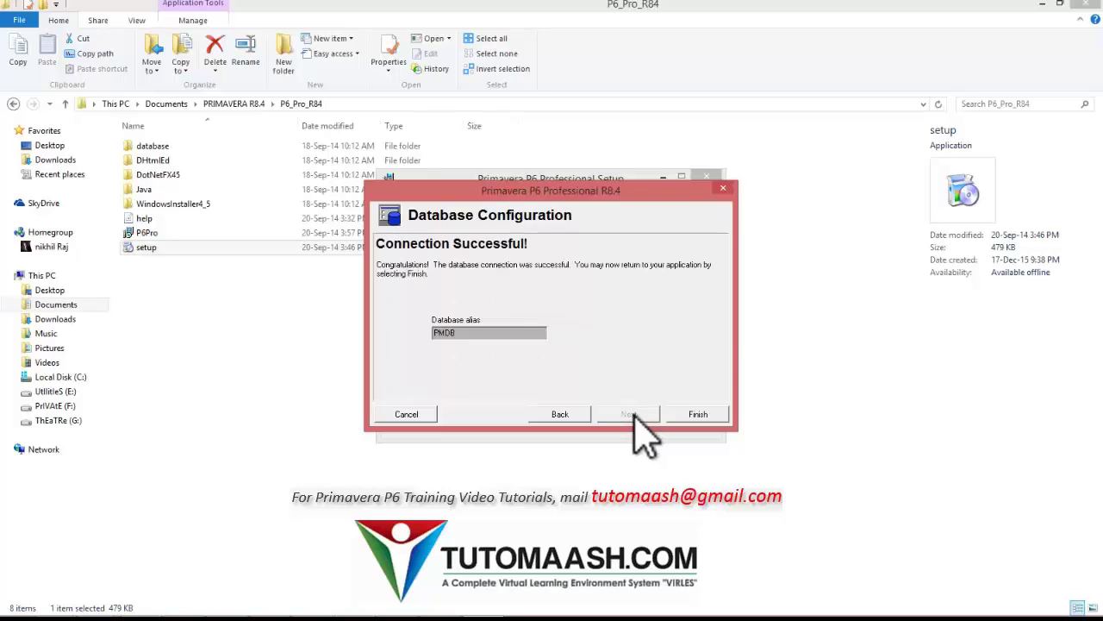
pyautogui.click(700, 414)
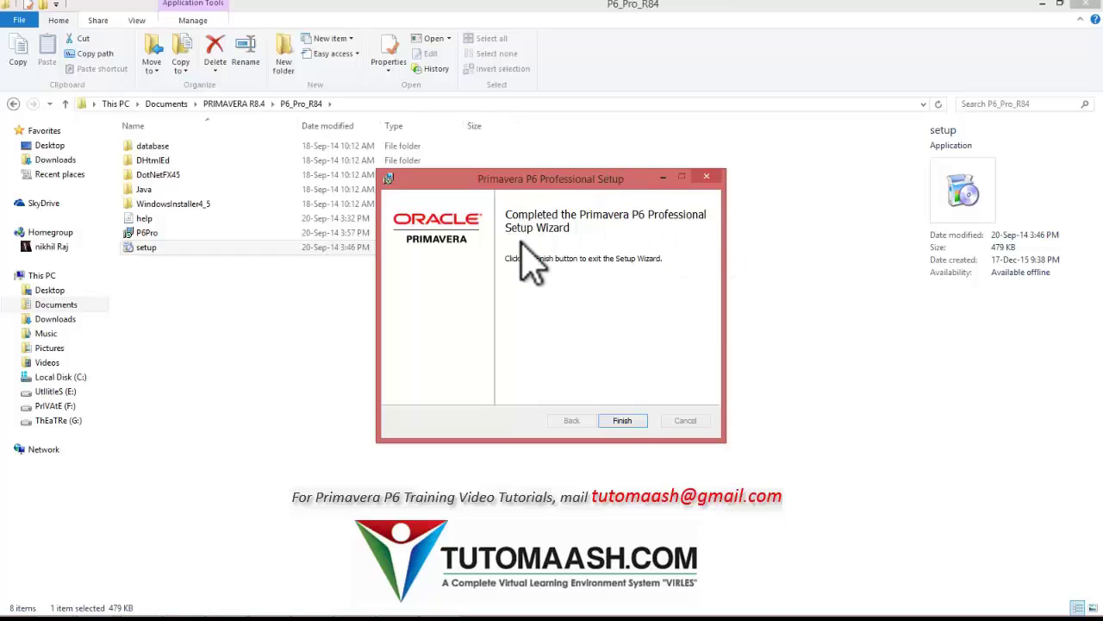
pyautogui.click(625, 421)
pyautogui.press('super')
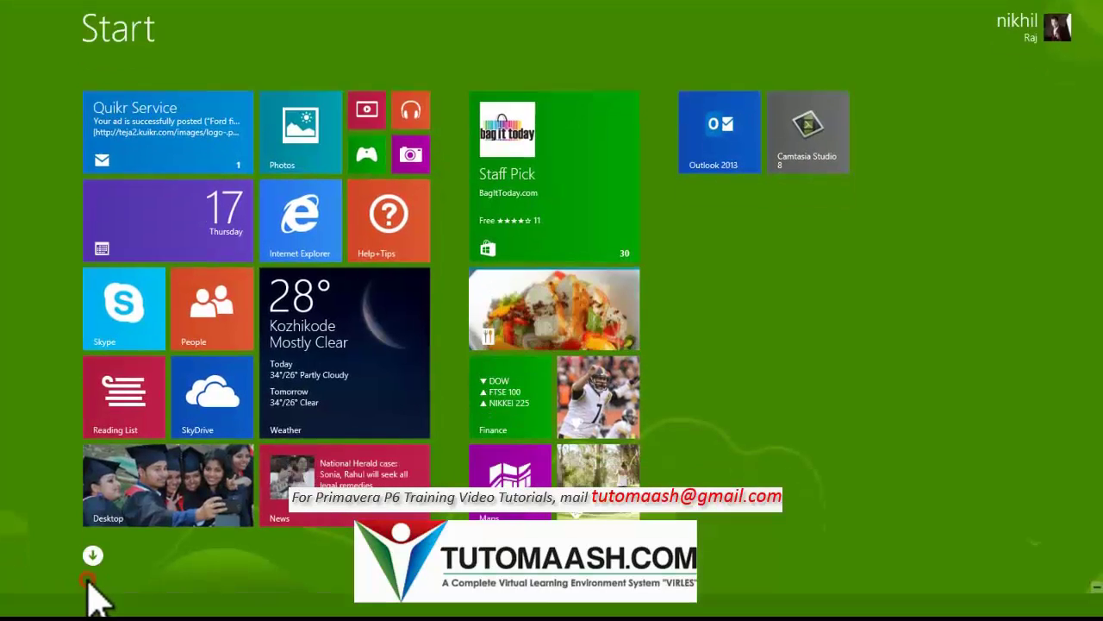
# Launch P6 Professional R8.4 from the Oracle - Primavera P6 group in the Apps list
pyautogui.click(89, 574)
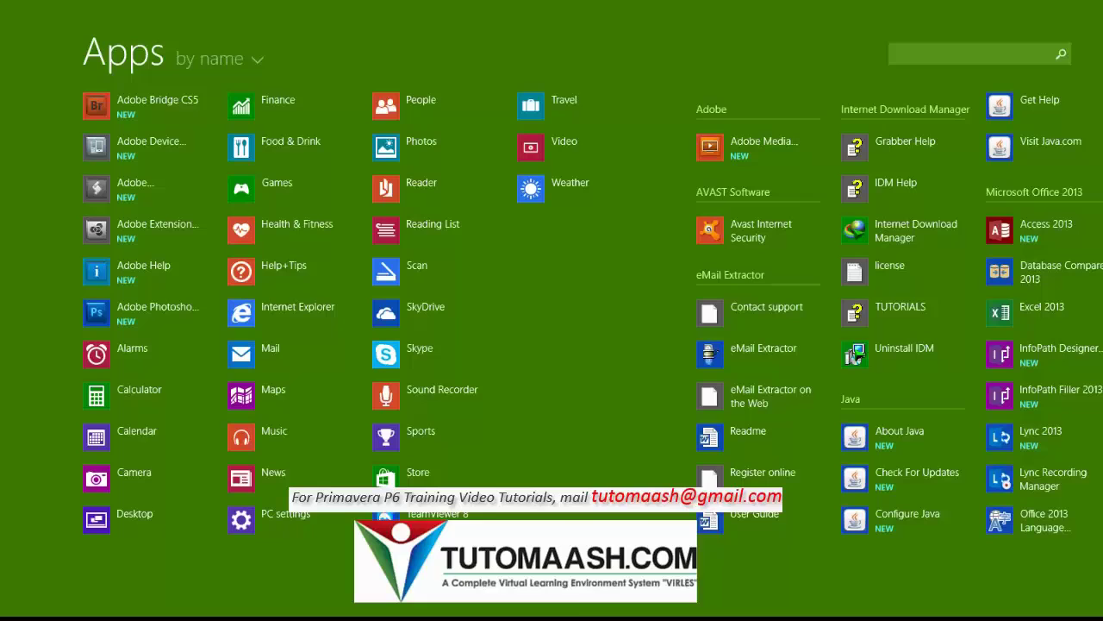
pyautogui.scroll(-3, 819, 466)
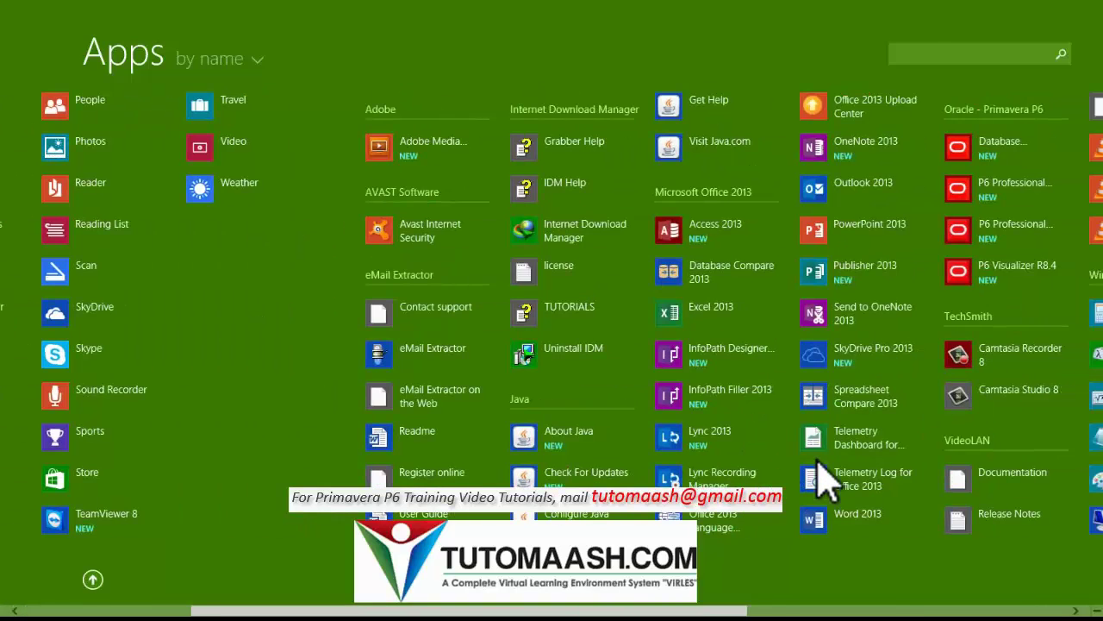
pyautogui.scroll(-3, 823, 483)
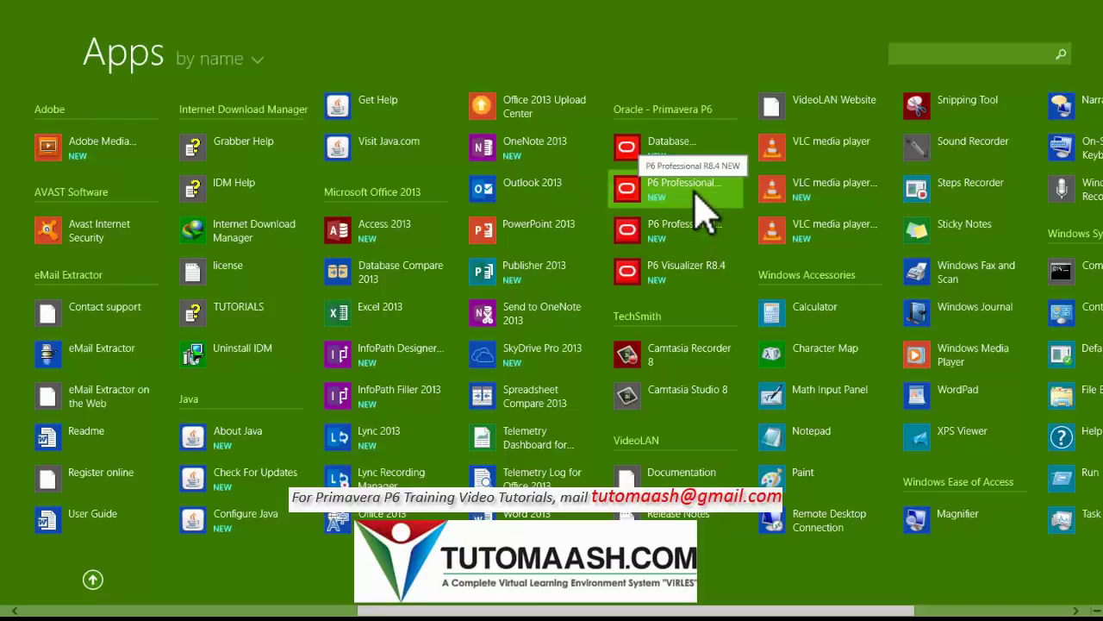
pyautogui.click(695, 190)
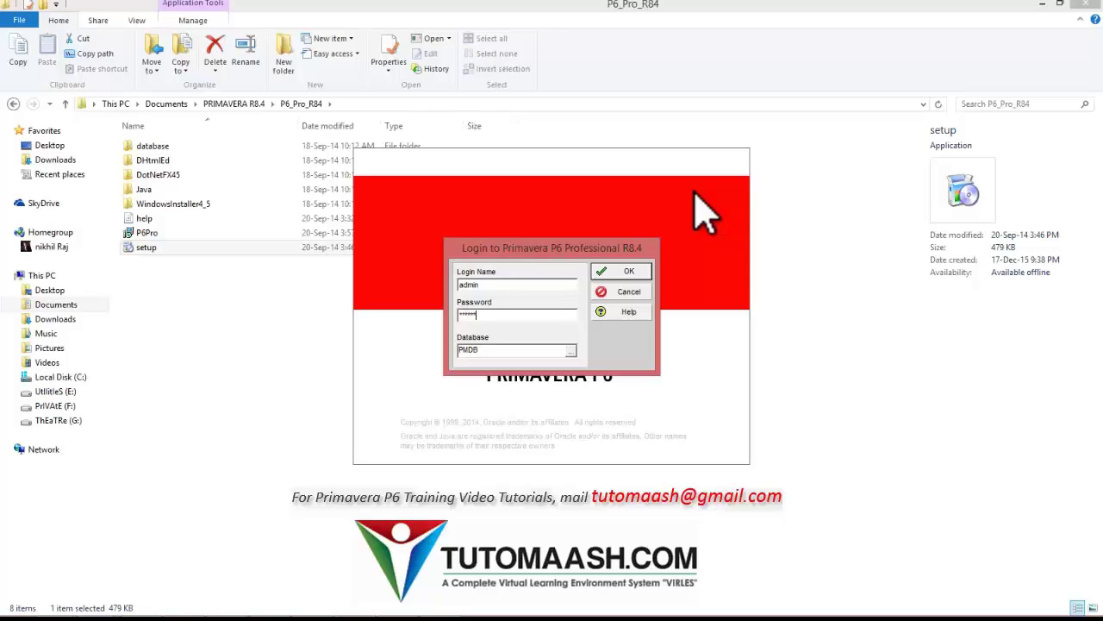
# Log in to the PMDB database with the entered credentials and dismiss the industry-not-set warning
pyautogui.press('Return')
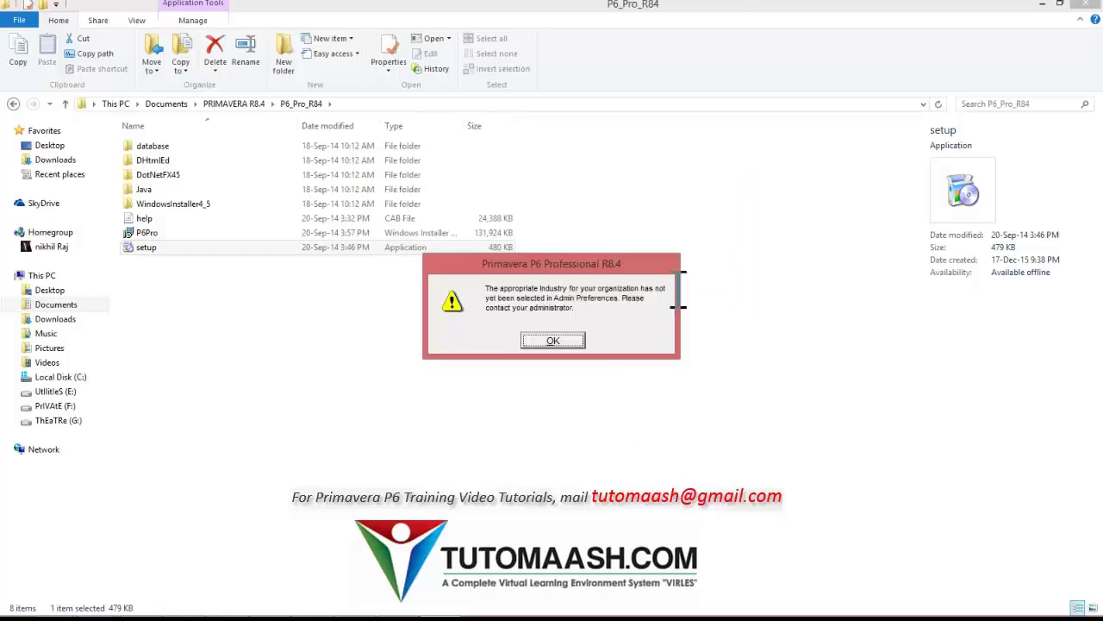
pyautogui.moveTo(493, 289); pyautogui.dragTo(646, 317)
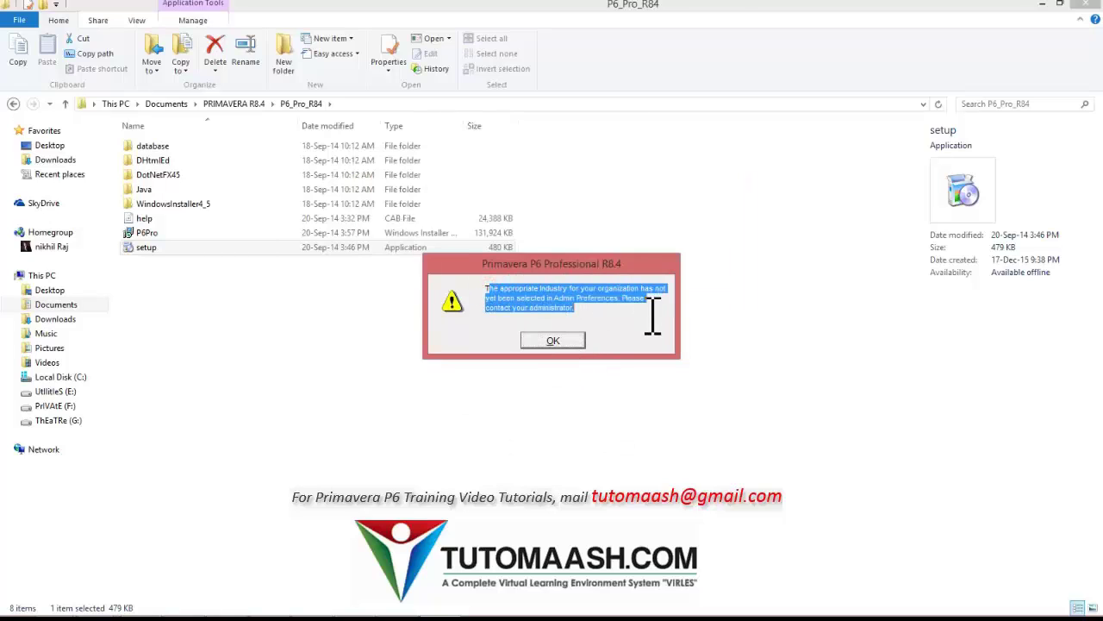
pyautogui.click(539, 340)
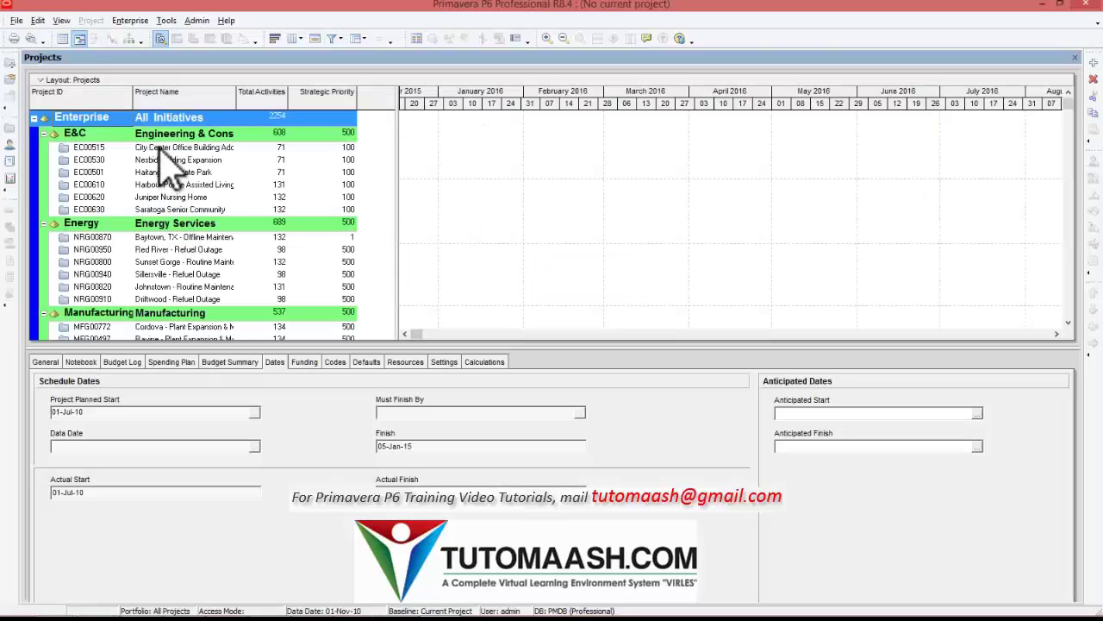
# Choose Engineering and Construction on the Admin Preferences Industry tab, then close and confirm the notice
pyautogui.click(157, 148)
pyautogui.click(196, 20)
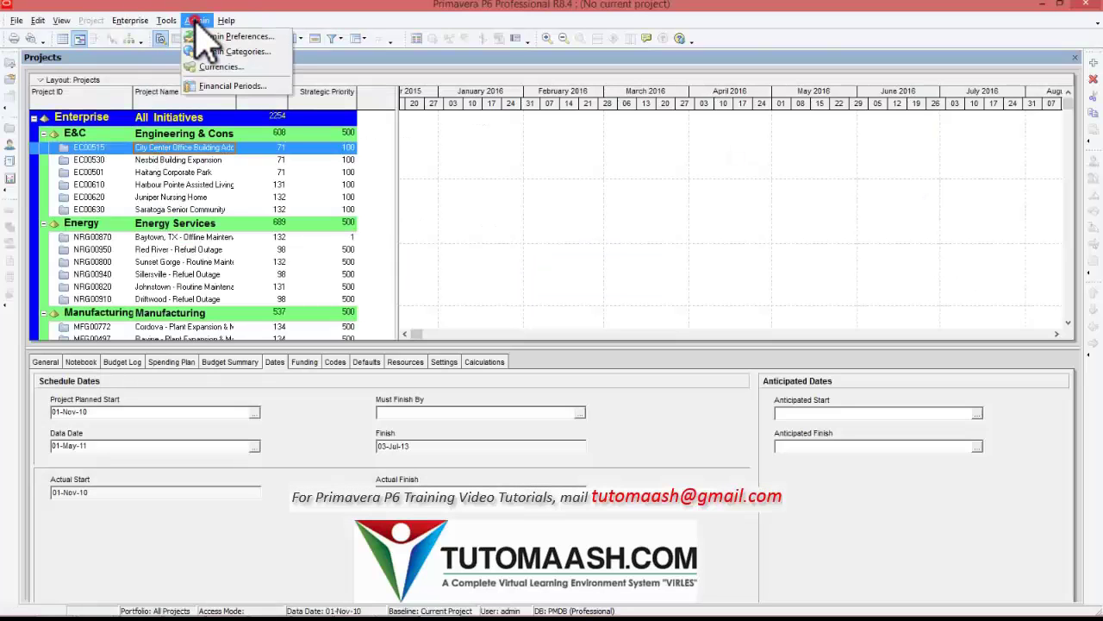
pyautogui.click(217, 36)
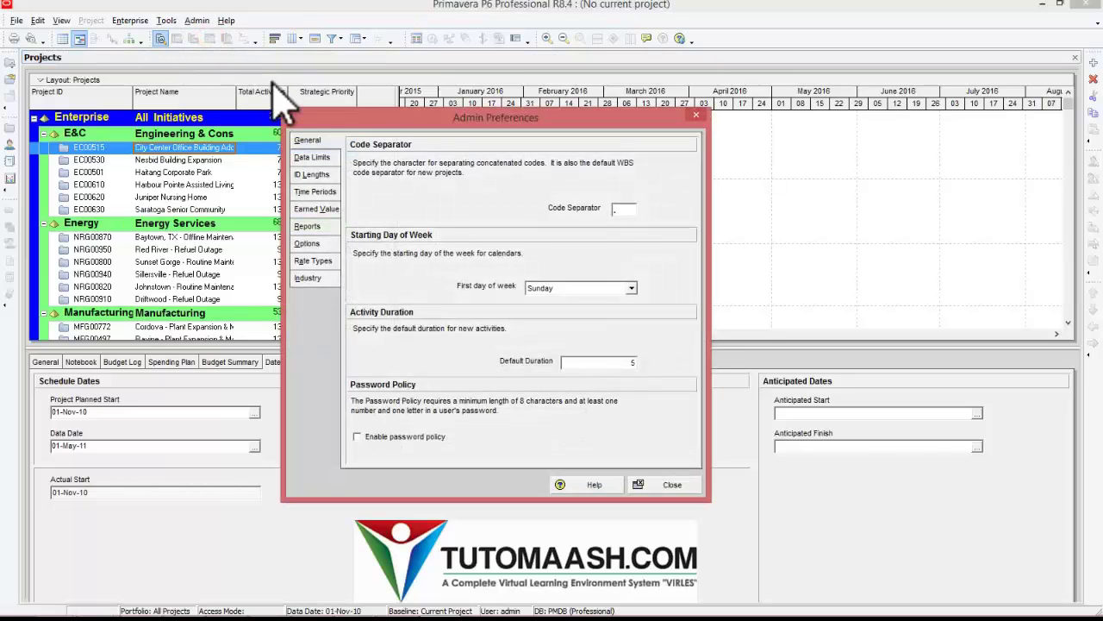
pyautogui.click(317, 285)
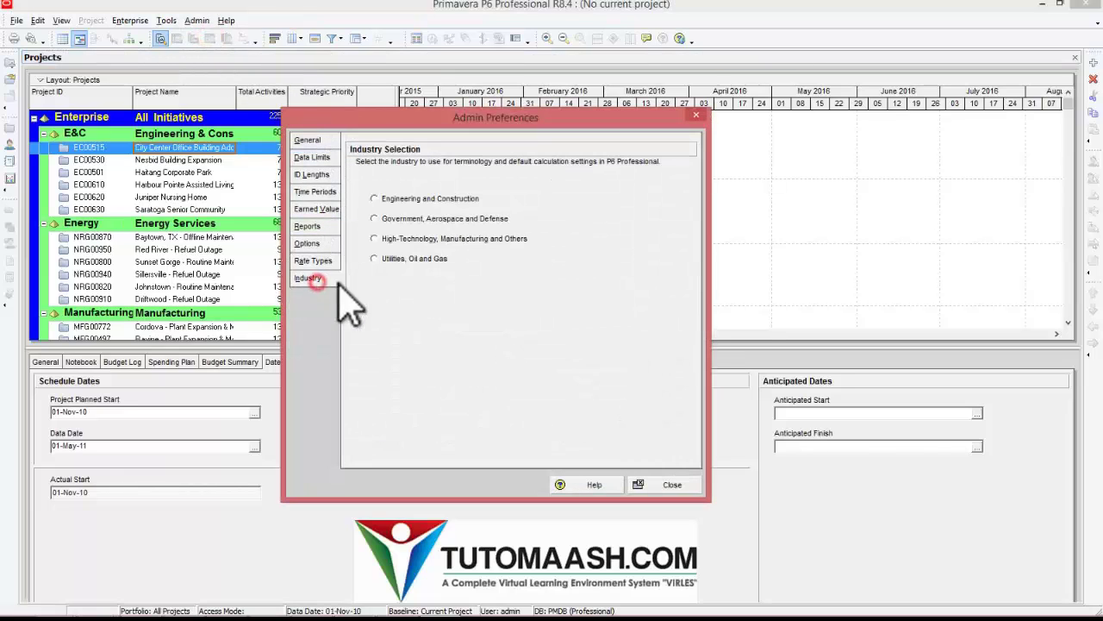
pyautogui.click(418, 198)
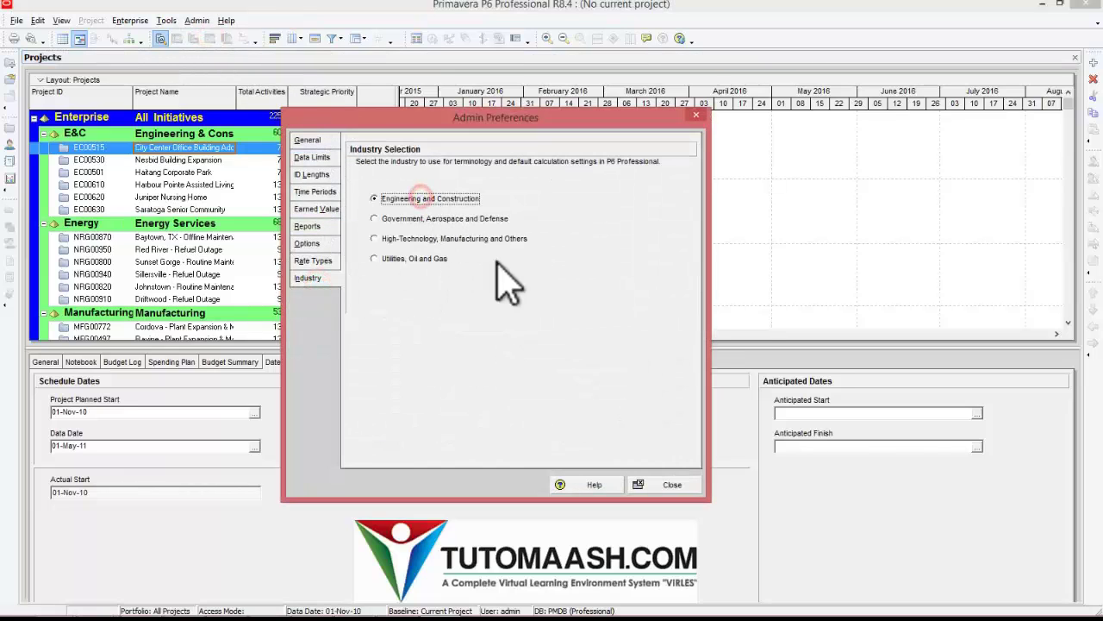
pyautogui.click(675, 484)
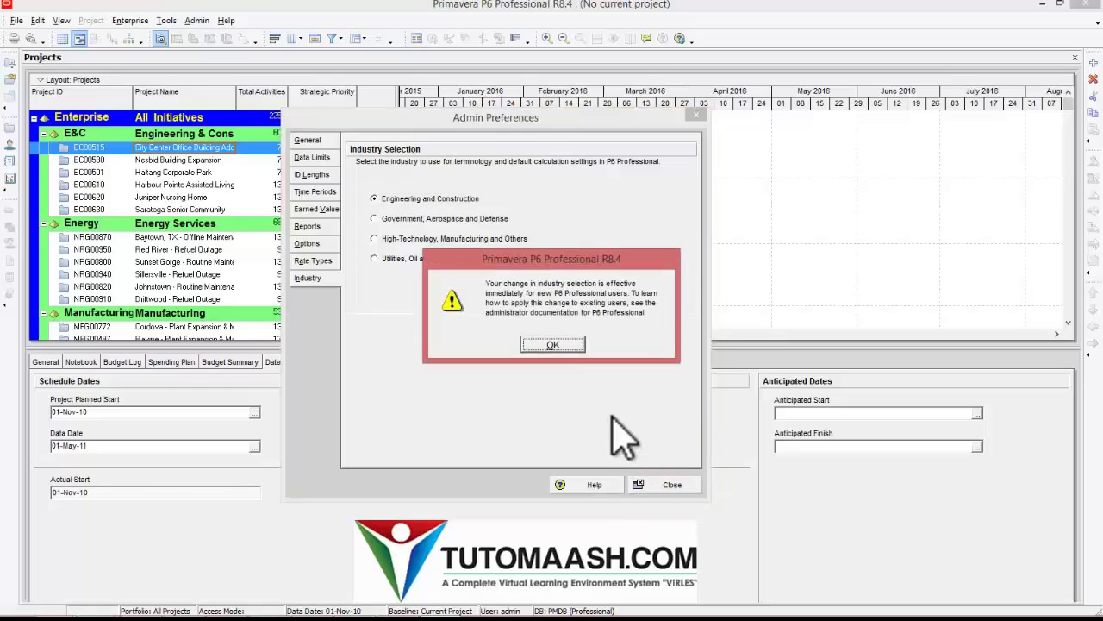
pyautogui.moveTo(523, 283); pyautogui.dragTo(554, 345)
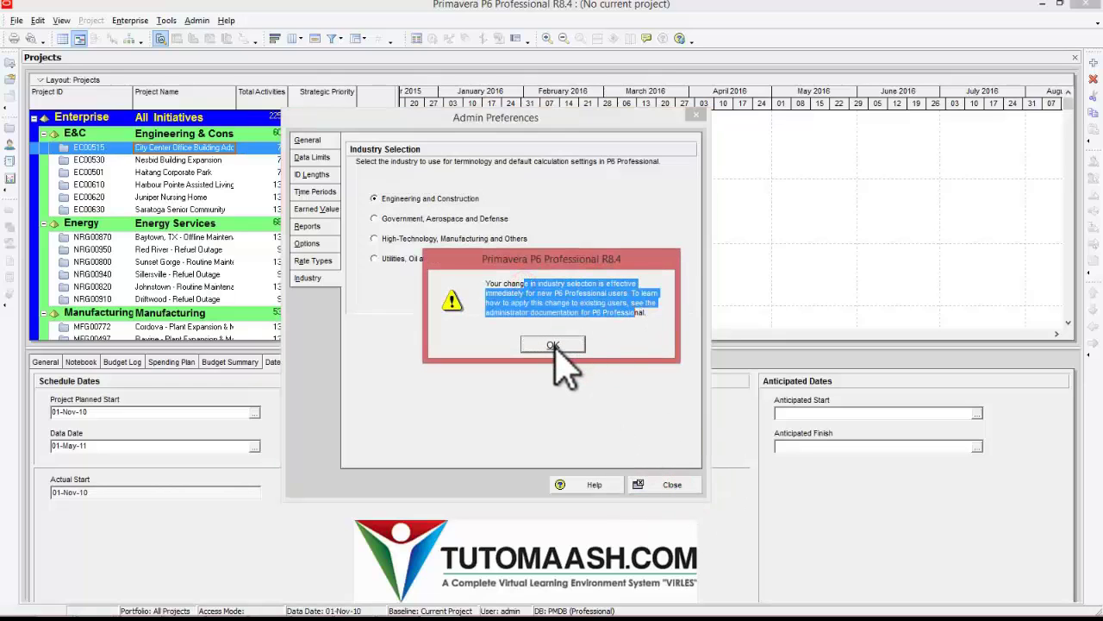
pyautogui.click(552, 345)
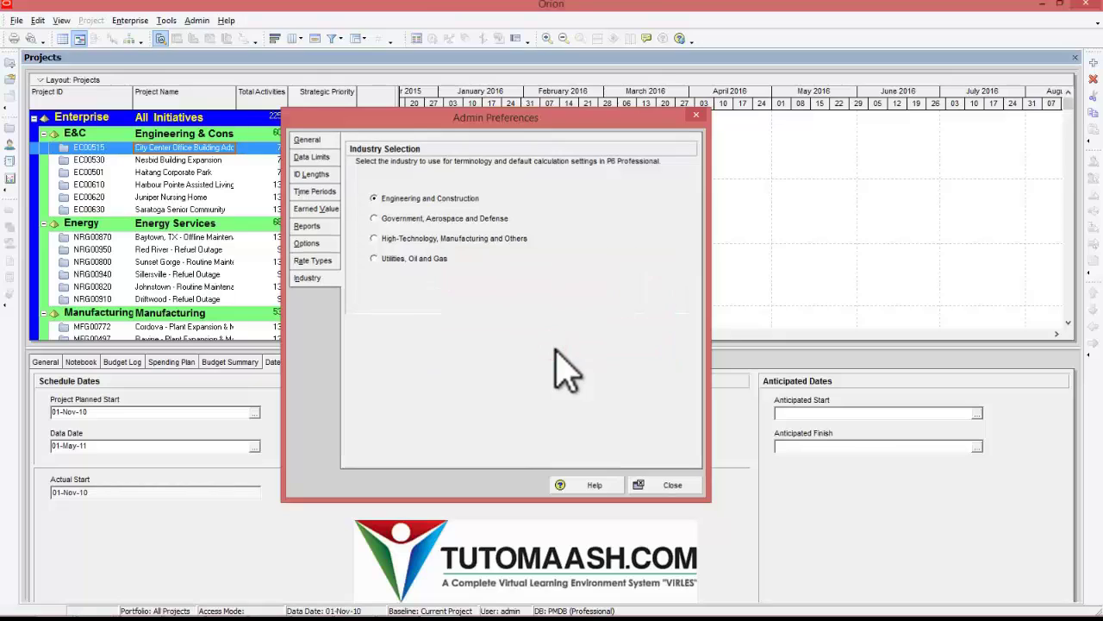